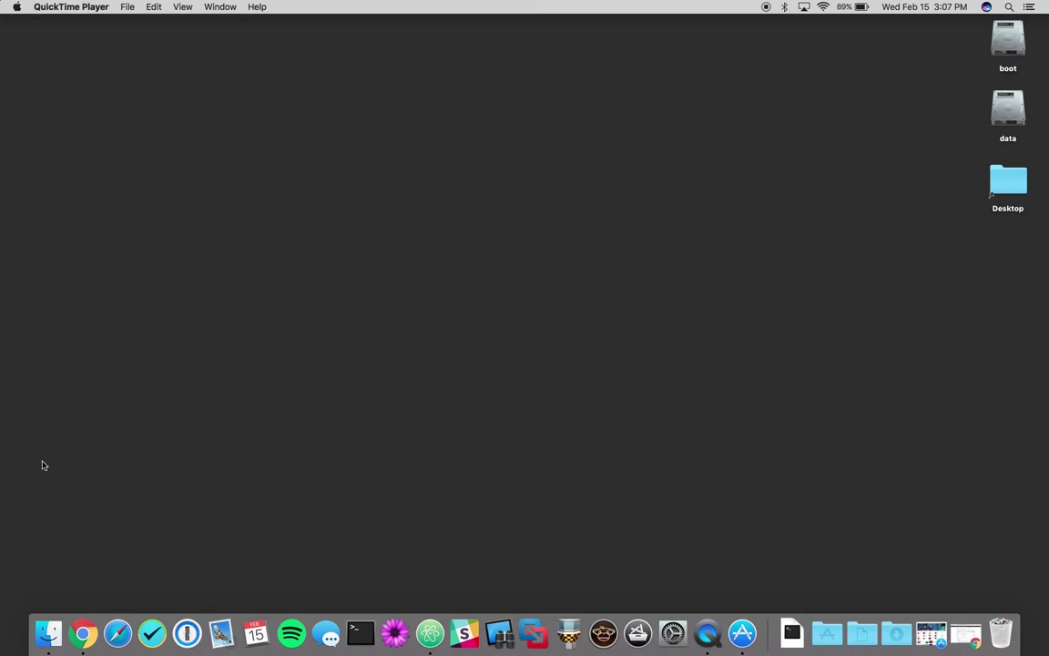
# Step: Download AutoDMG-1.7.3.dmg from the AutoDMG GitHub releases page
pyautogui.click(83, 630)
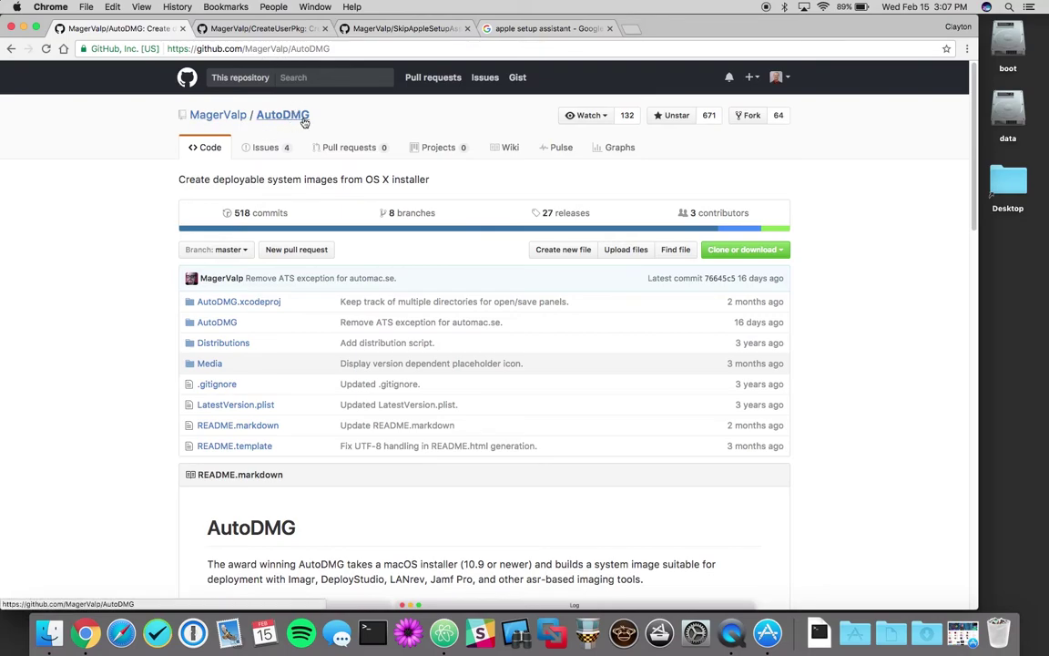
pyautogui.click(562, 219)
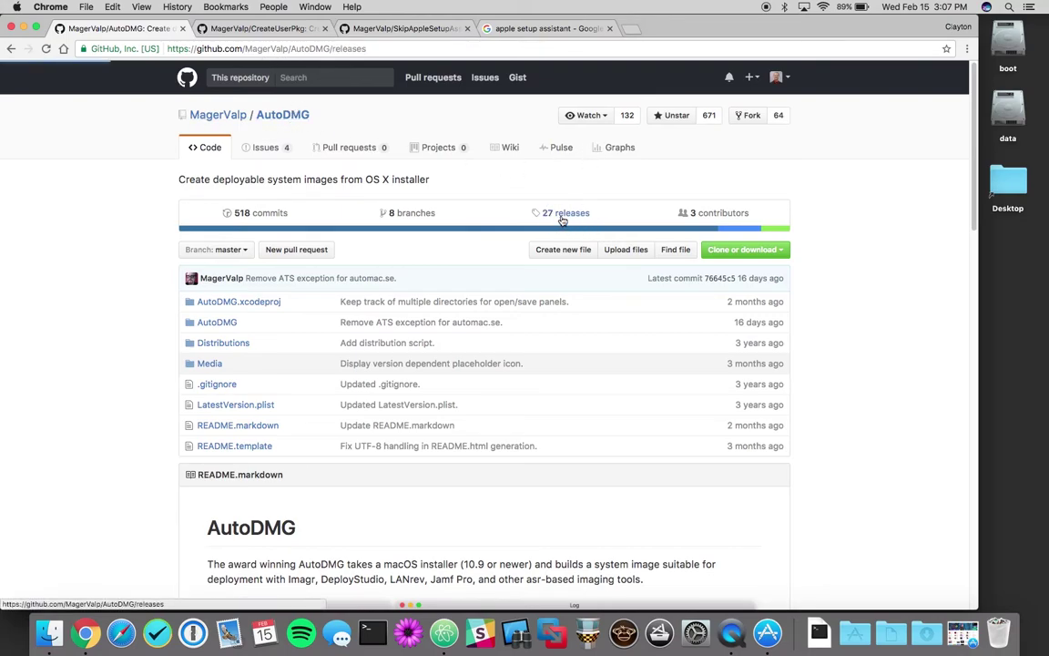
pyautogui.scroll(-1, 461, 452)
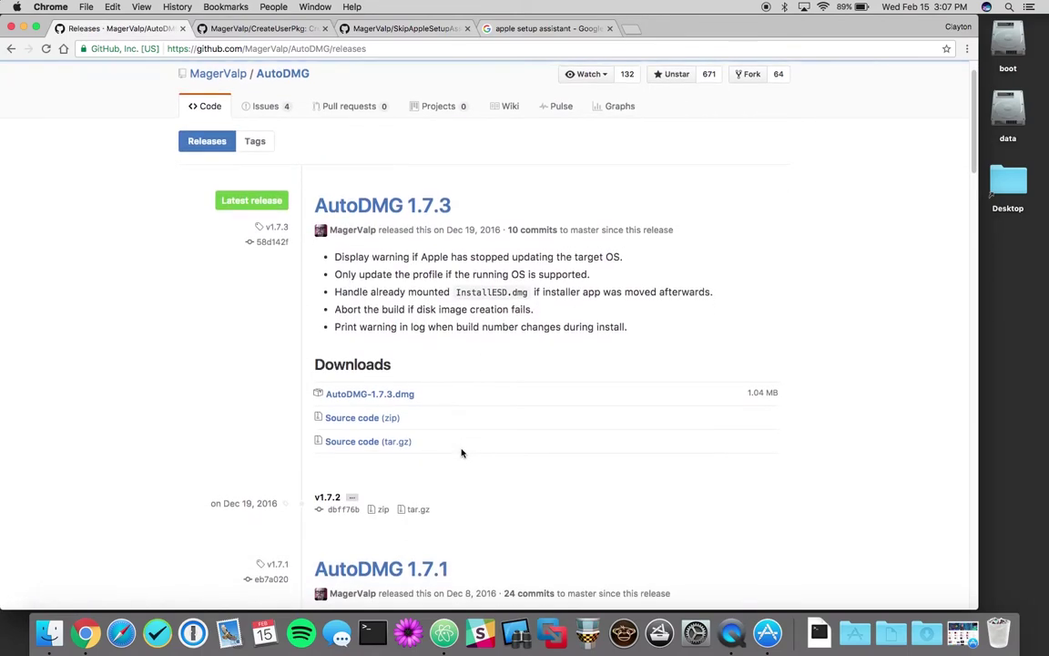
pyautogui.click(382, 394)
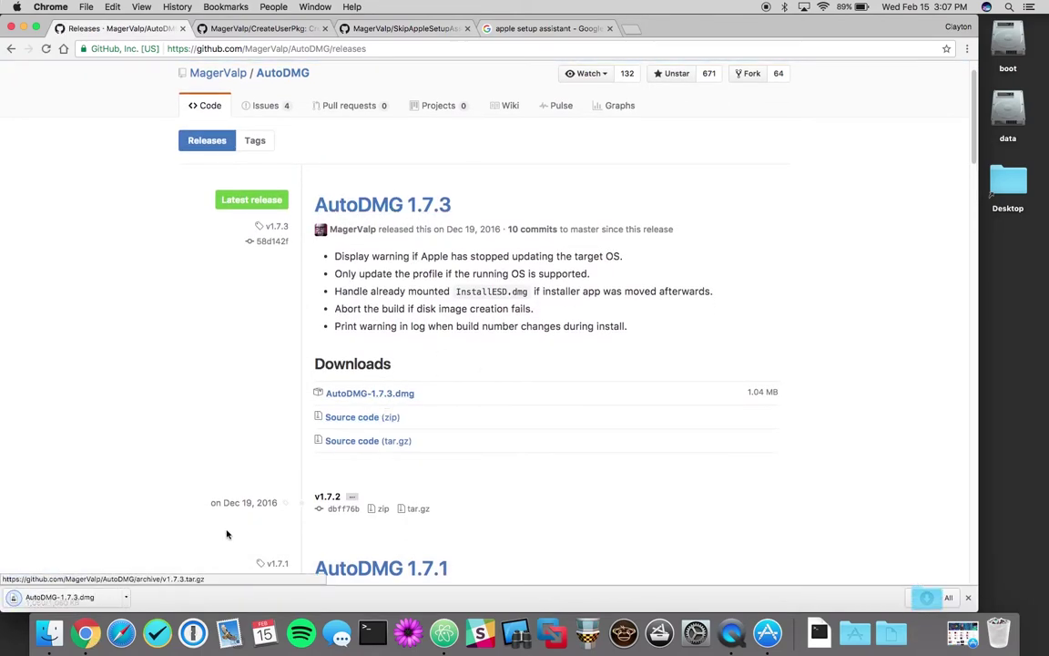
# Step: Download CreateUserPkg 1.2.4 from the CreateUserPkg project homepage
pyautogui.click(244, 29)
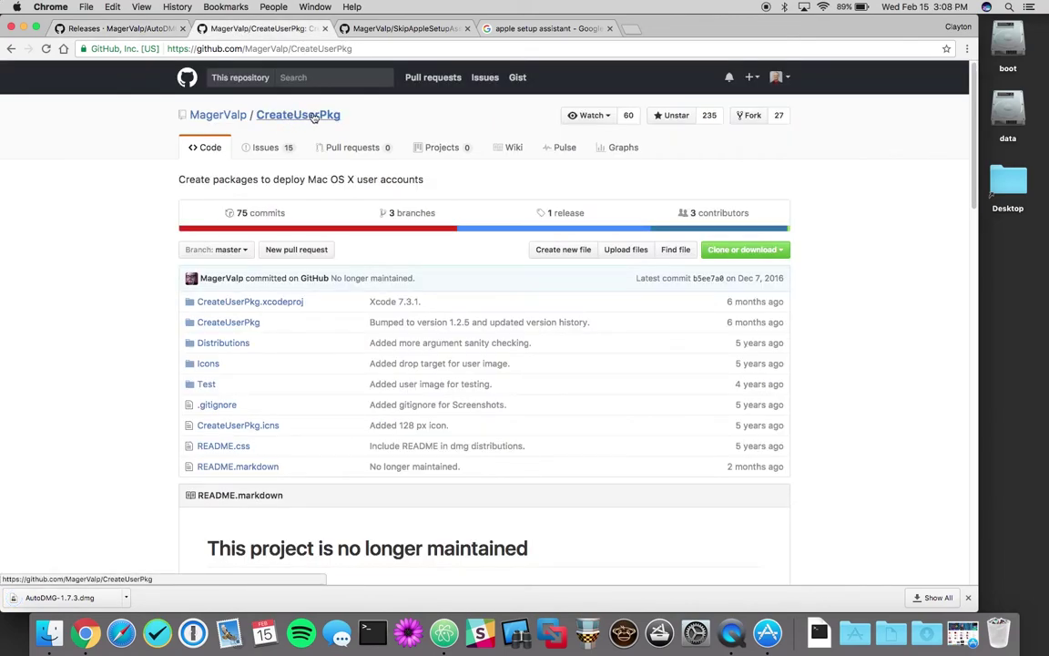
pyautogui.click(571, 212)
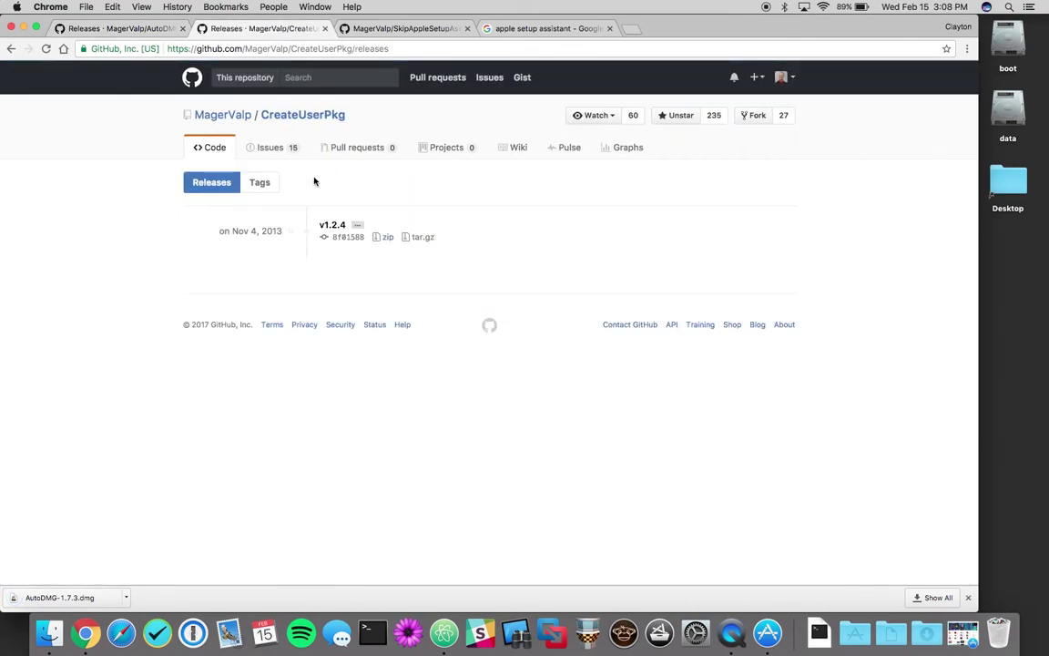
pyautogui.click(300, 113)
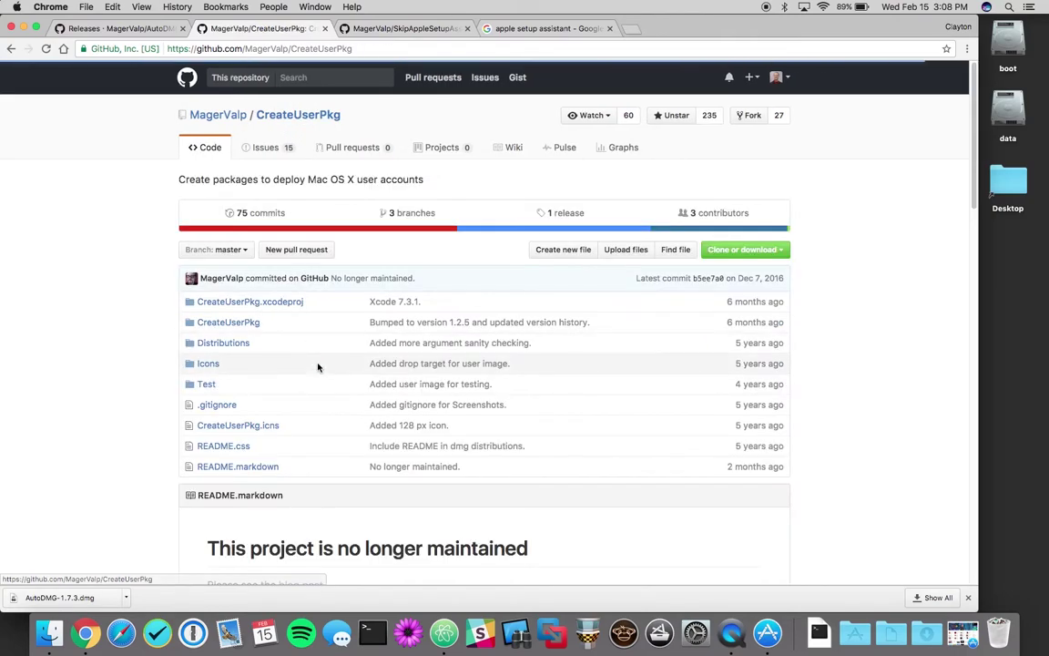
pyautogui.scroll(-5, 318, 367)
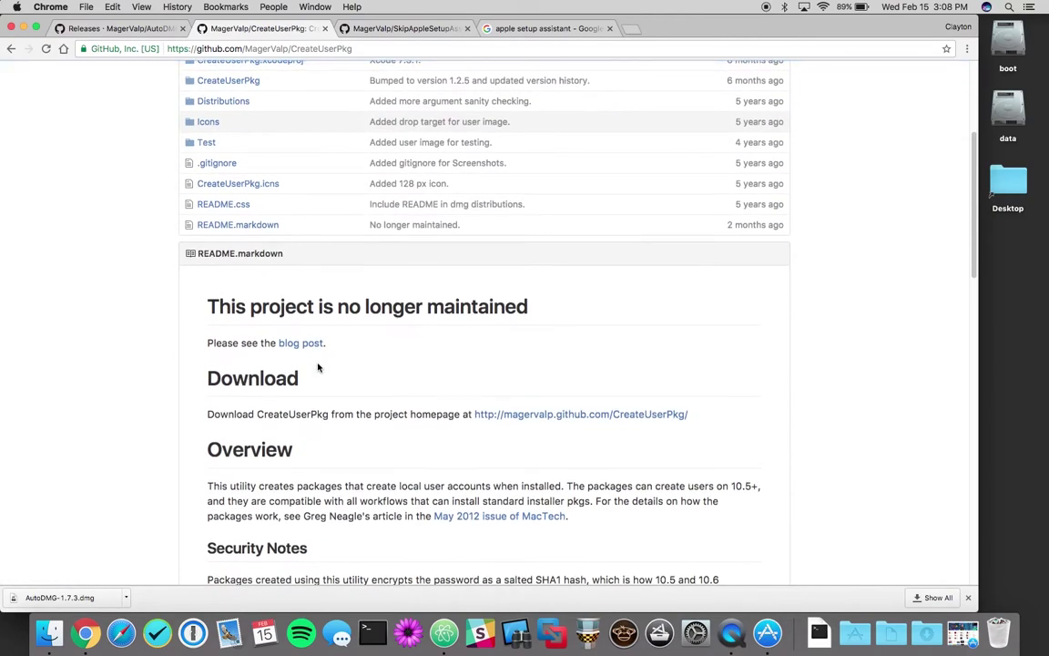
pyautogui.click(544, 418)
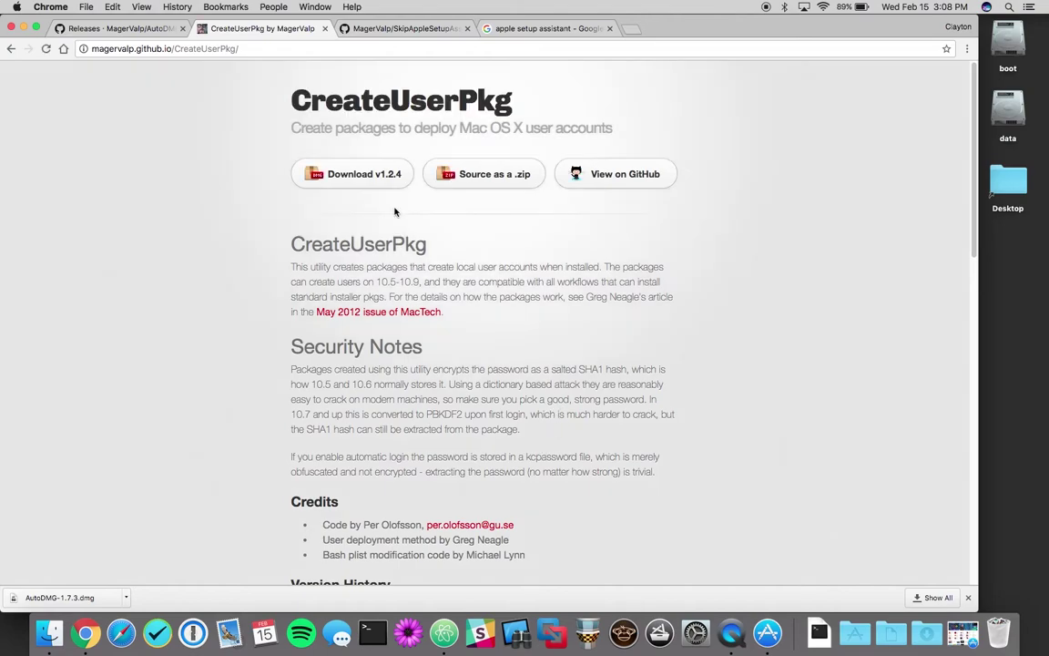
pyautogui.click(331, 158)
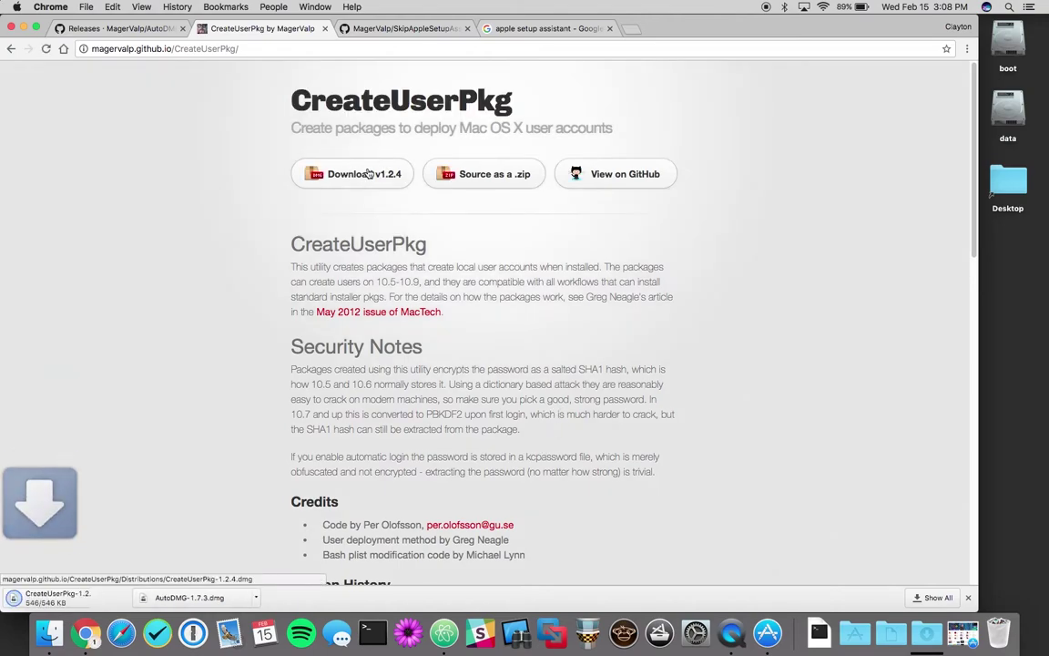
# Step: Download SkipAppleSetupAssistant-1.0.pkg from its GitHub releases page
pyautogui.click(383, 27)
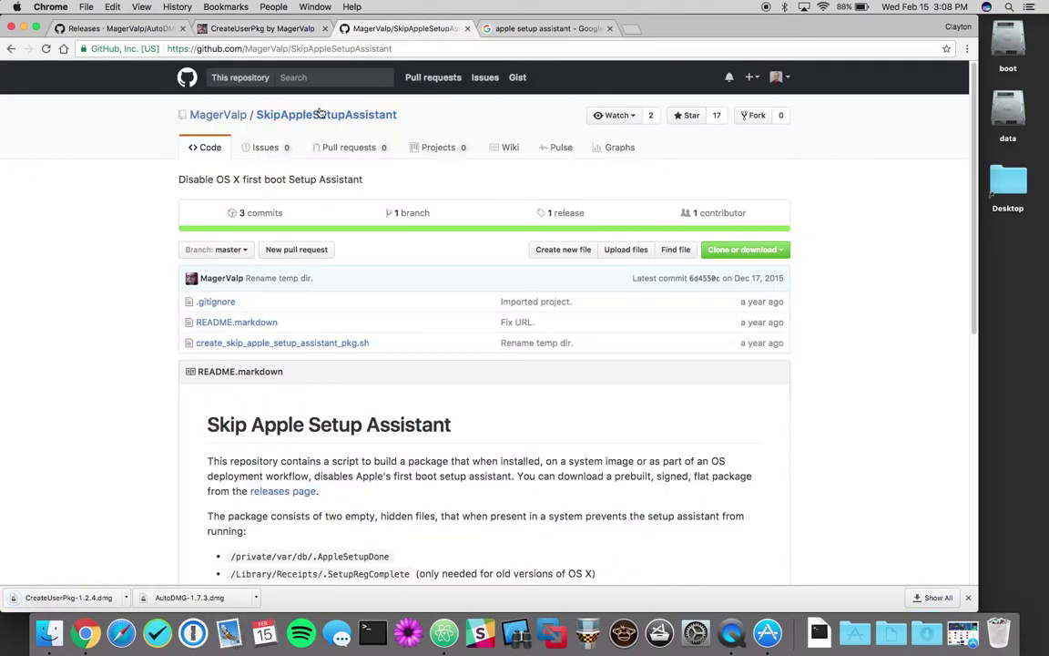
pyautogui.click(565, 213)
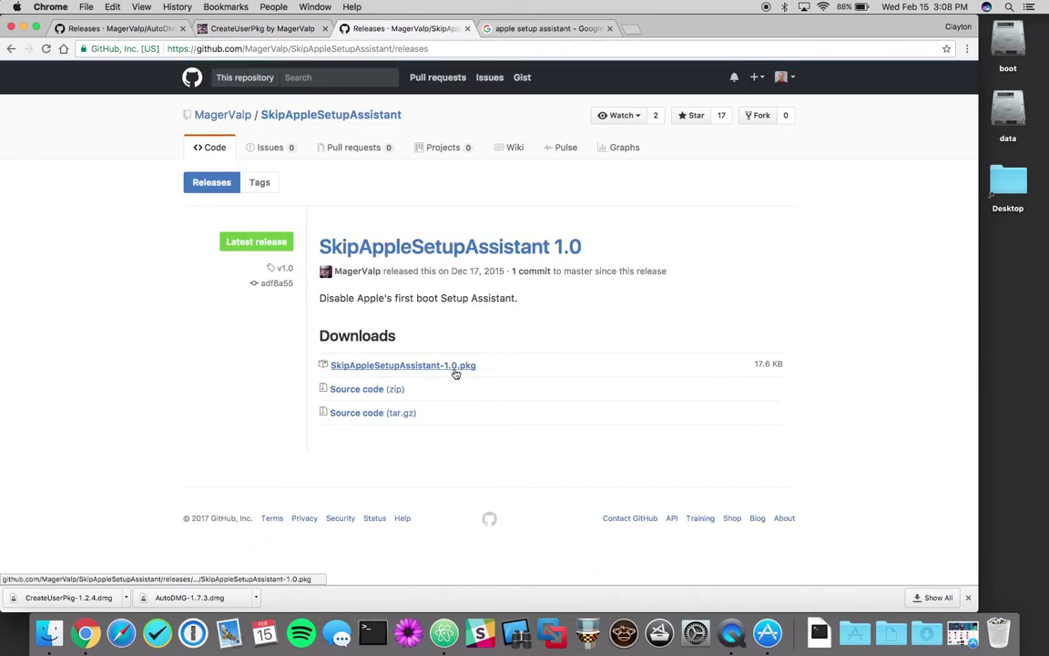
pyautogui.click(455, 368)
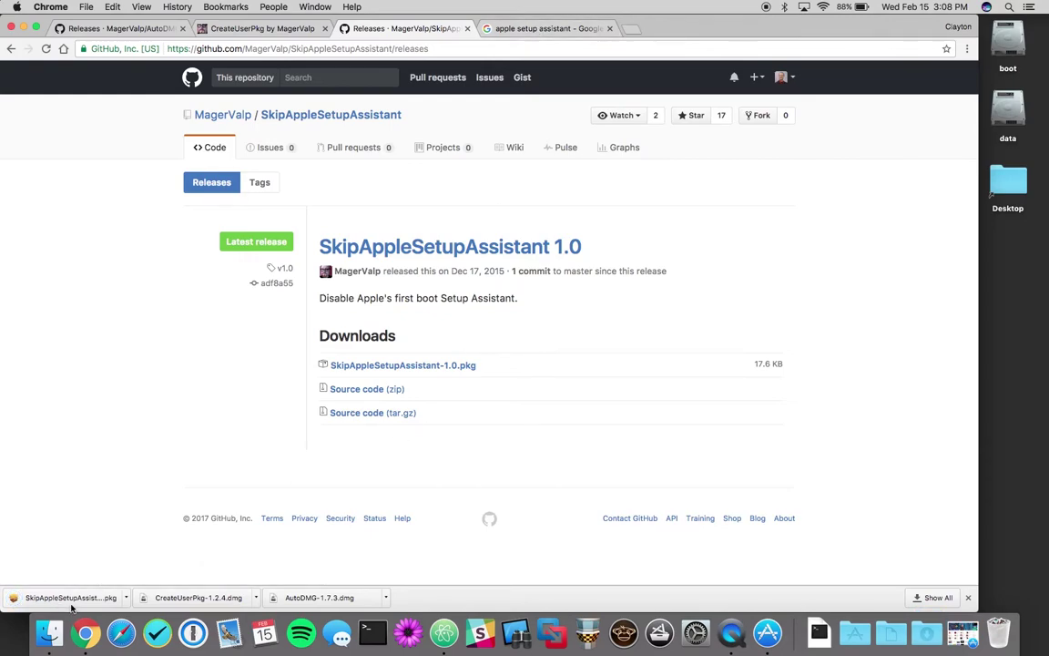
# Step: Preview several Setup Assistant screenshots, ending on the Sign in with Your Apple ID screen
pyautogui.click(520, 28)
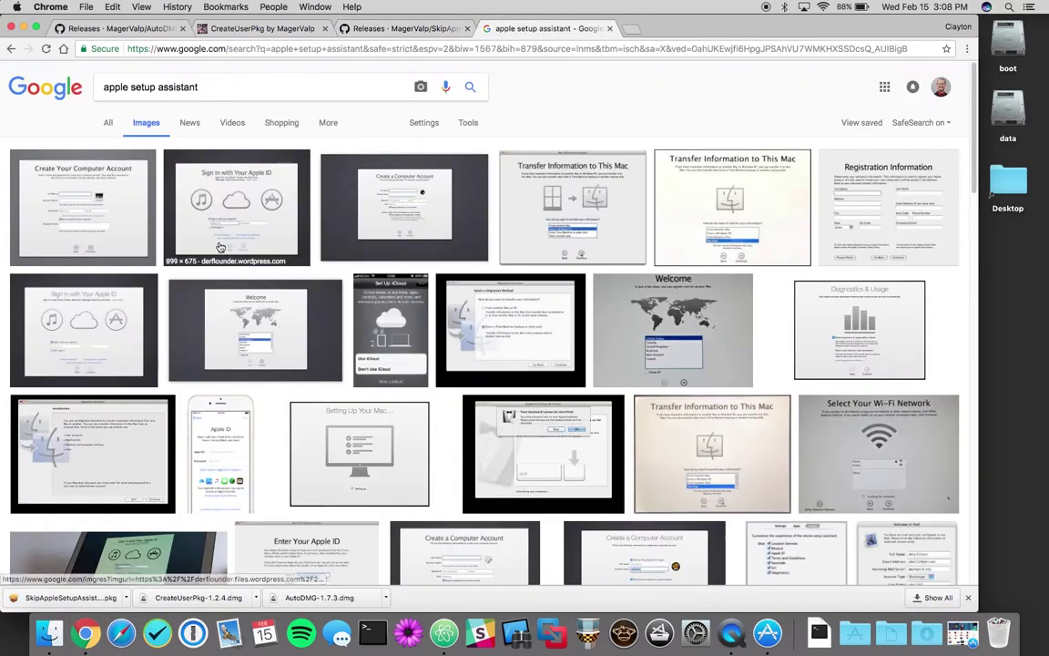
pyautogui.click(96, 194)
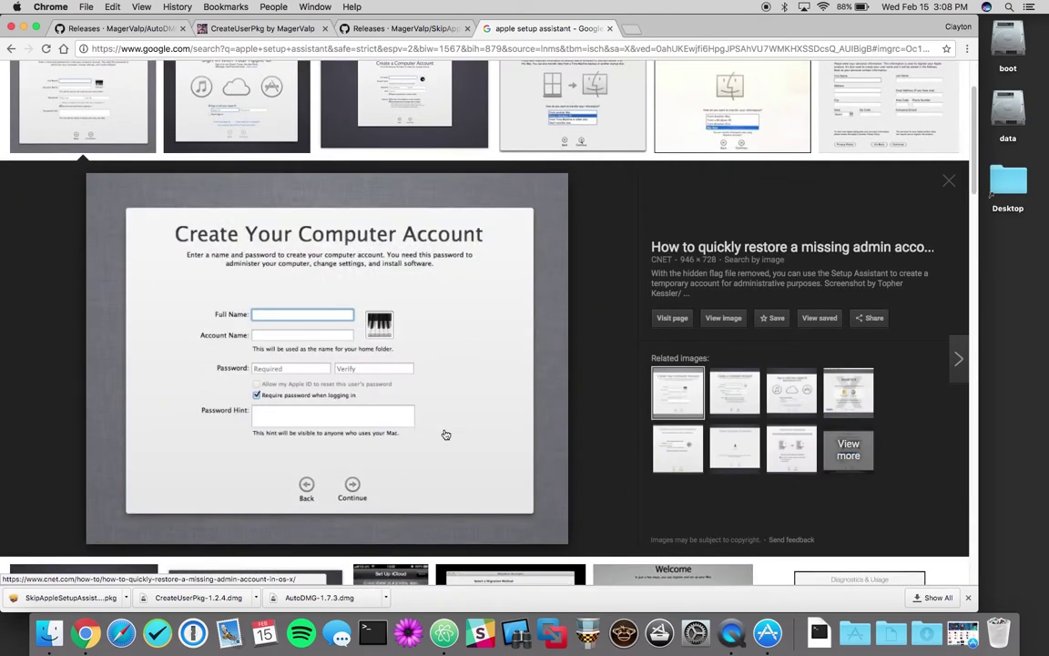
pyautogui.click(404, 99)
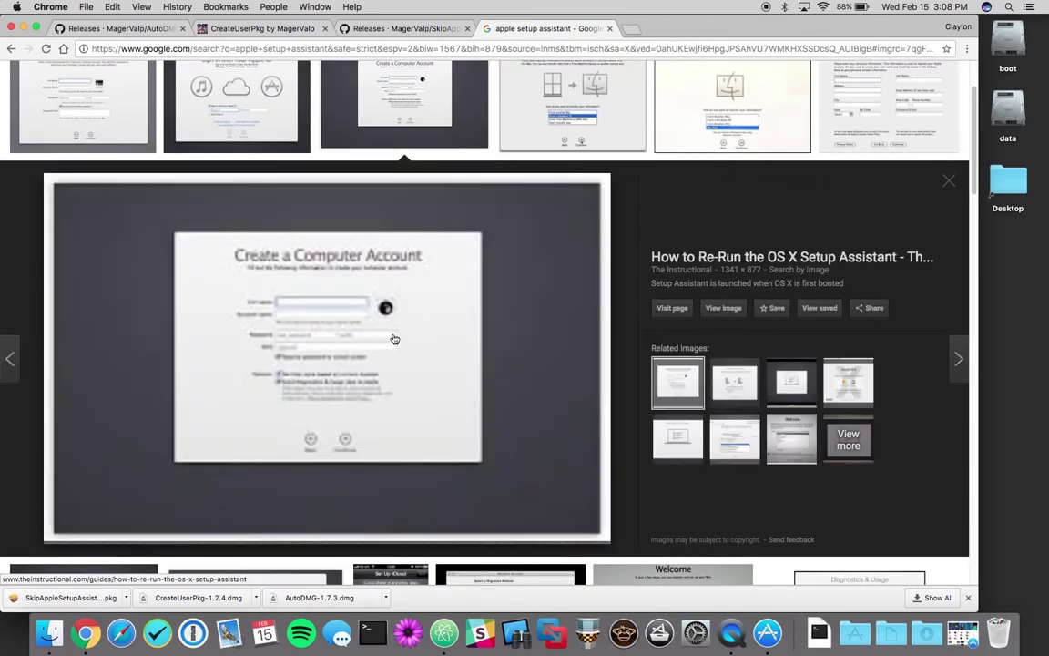
pyautogui.click(724, 100)
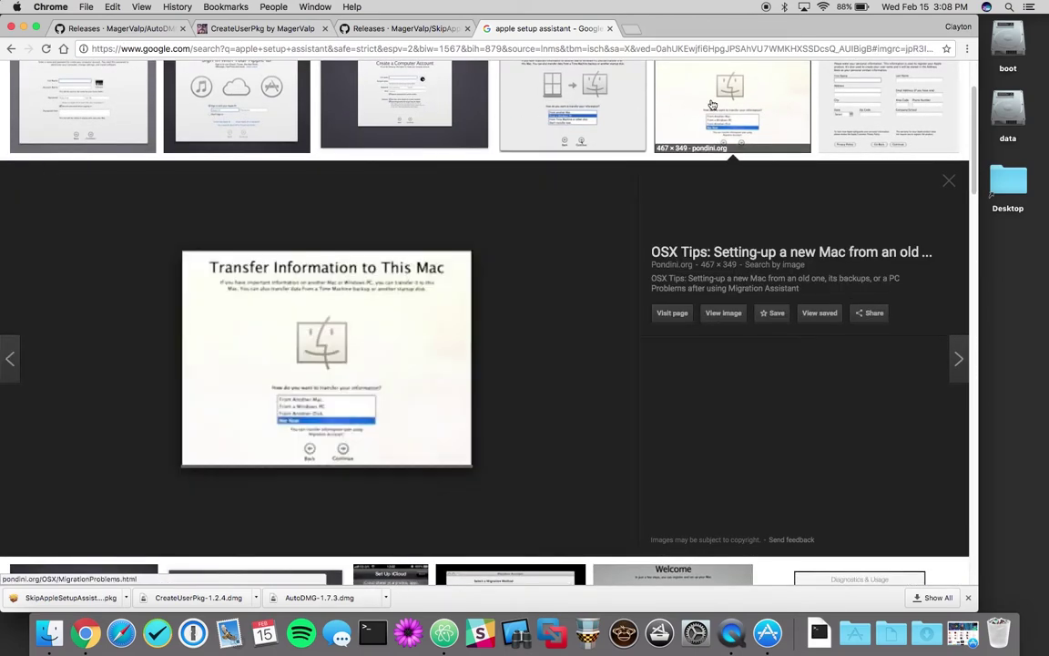
pyautogui.click(861, 93)
pyautogui.click(231, 84)
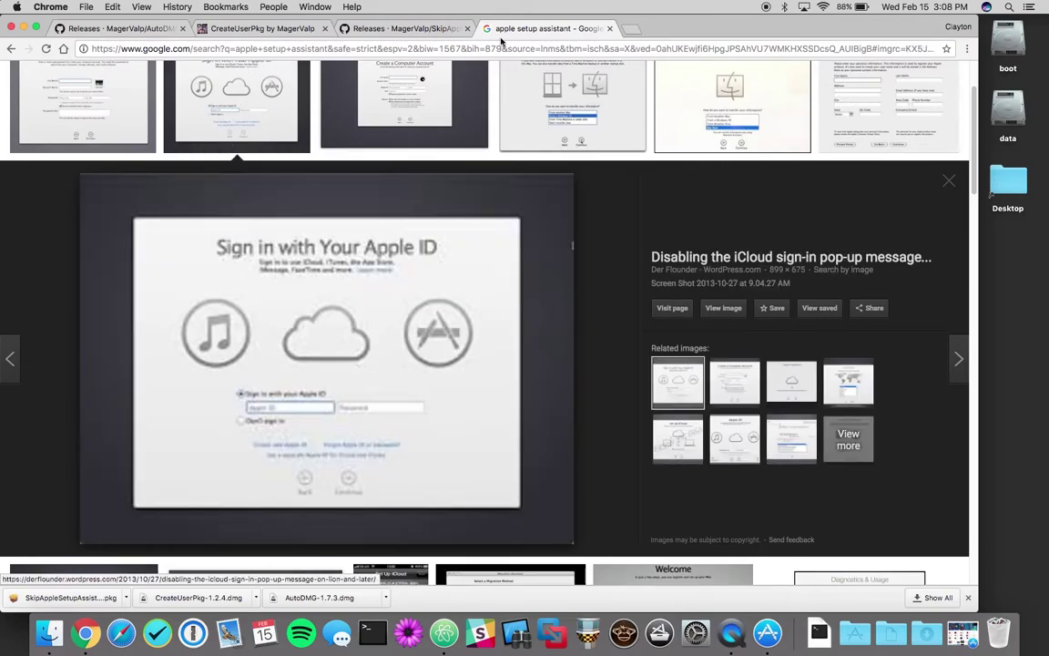
# Step: Copy AutoDMG.app from the AutoDMG-1.7.3 disk image, replacing the older version
pyautogui.click(22, 28)
pyautogui.click(897, 619)
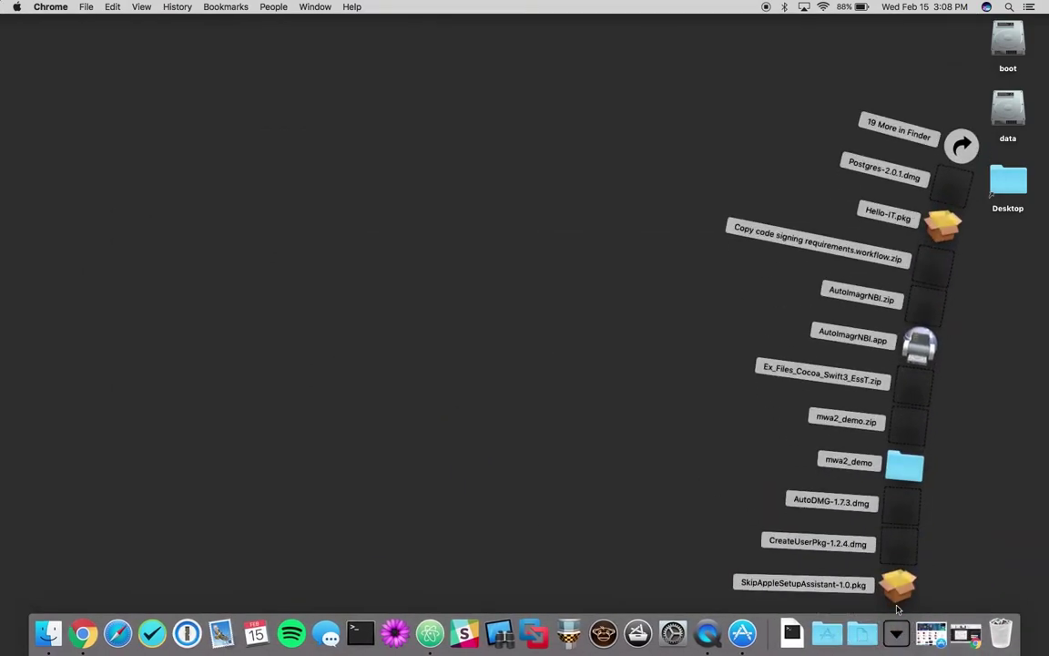
pyautogui.click(911, 504)
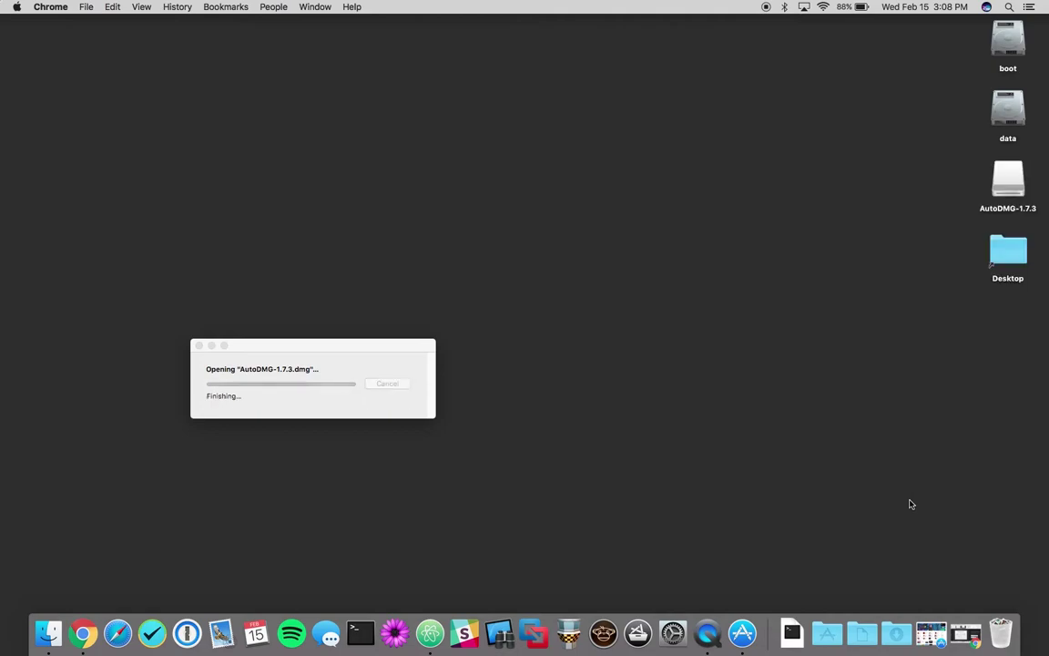
pyautogui.moveTo(338, 144); pyautogui.dragTo(817, 635)
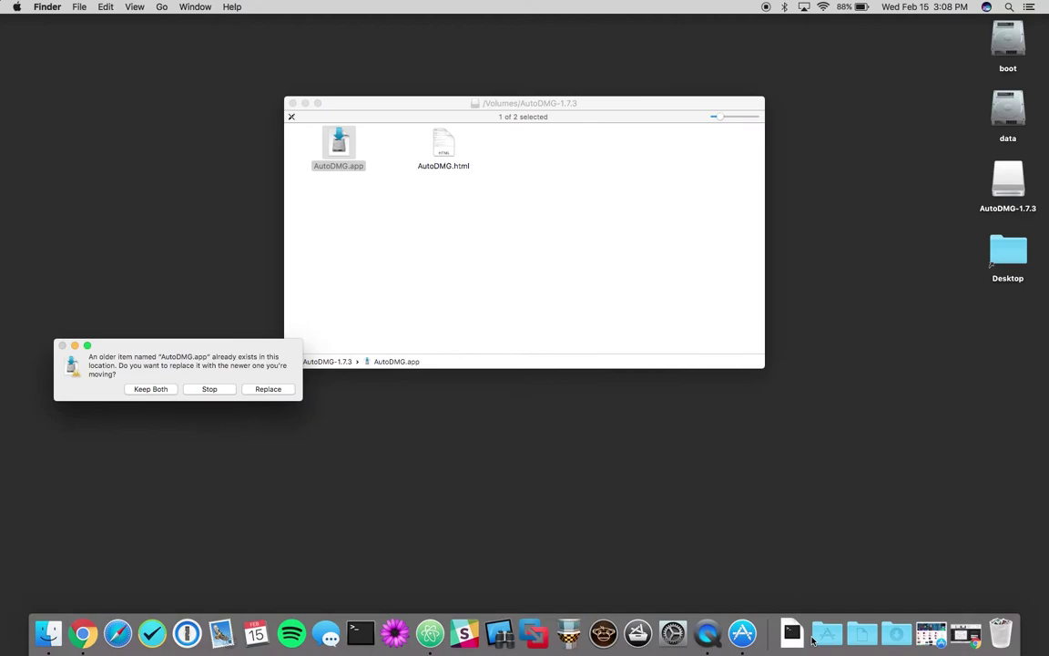
pyautogui.click(267, 389)
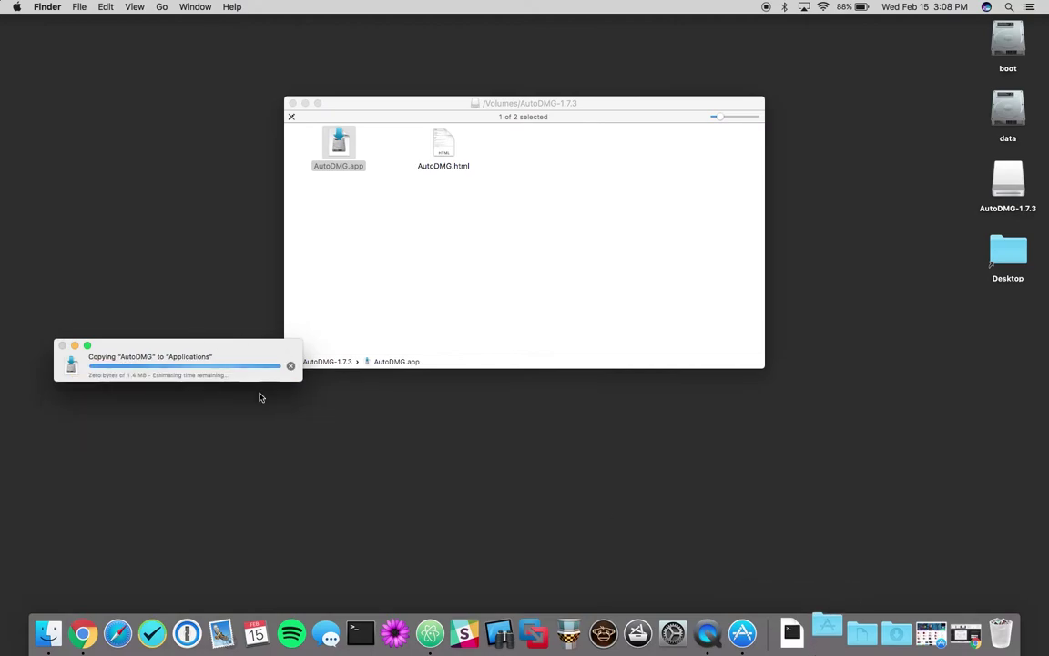
# Step: Copy CreateUserPkg.app from its disk image, replacing the existing copy
pyautogui.click(888, 629)
pyautogui.click(904, 561)
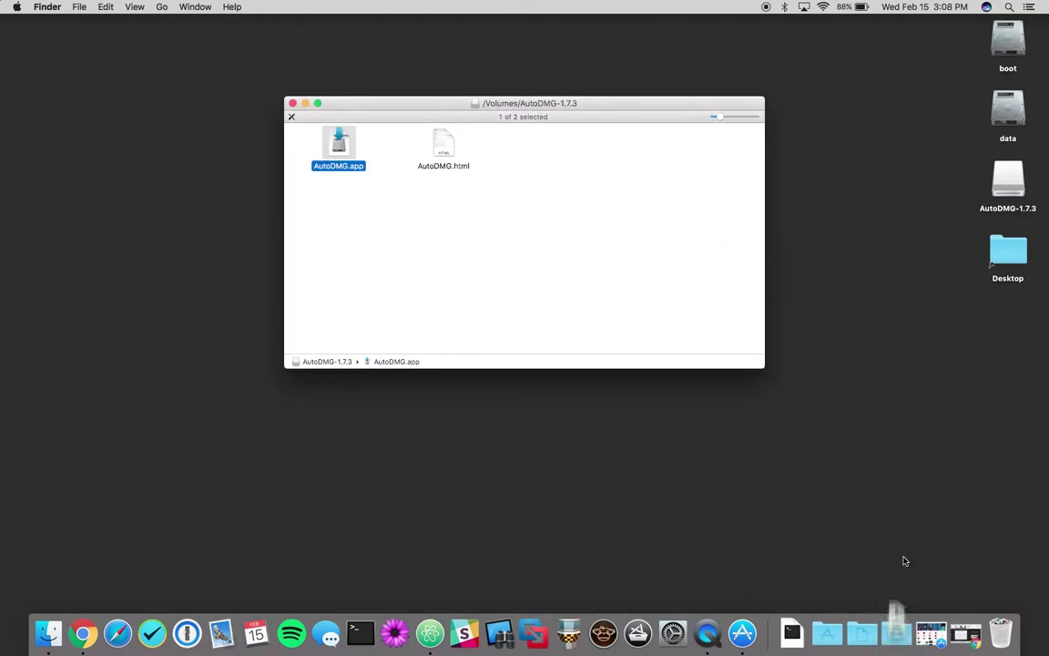
pyautogui.click(291, 104)
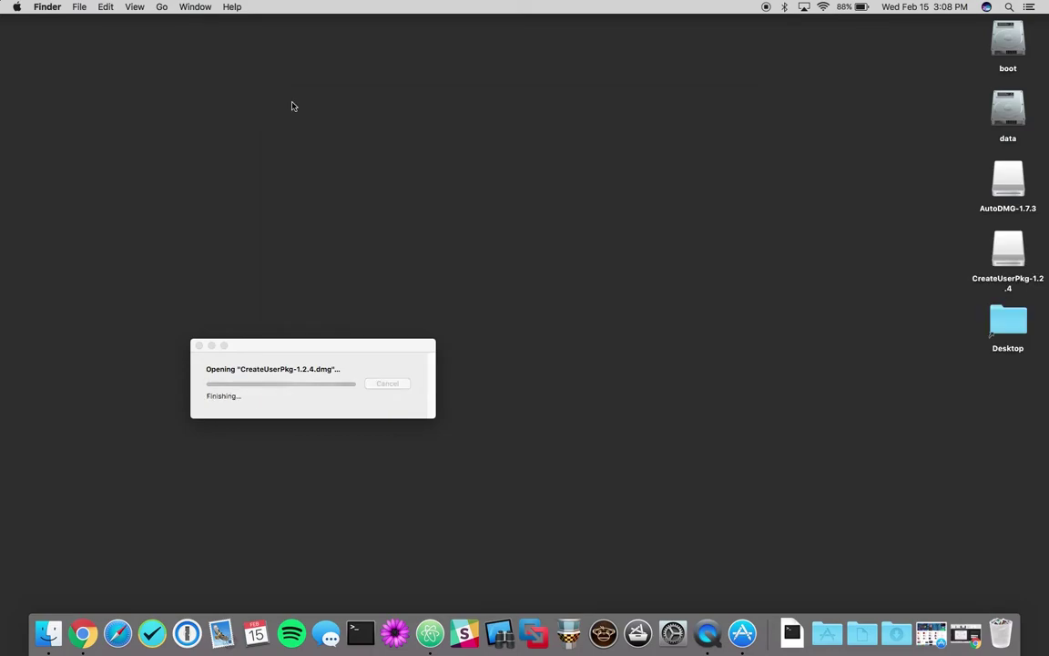
pyautogui.click(443, 143)
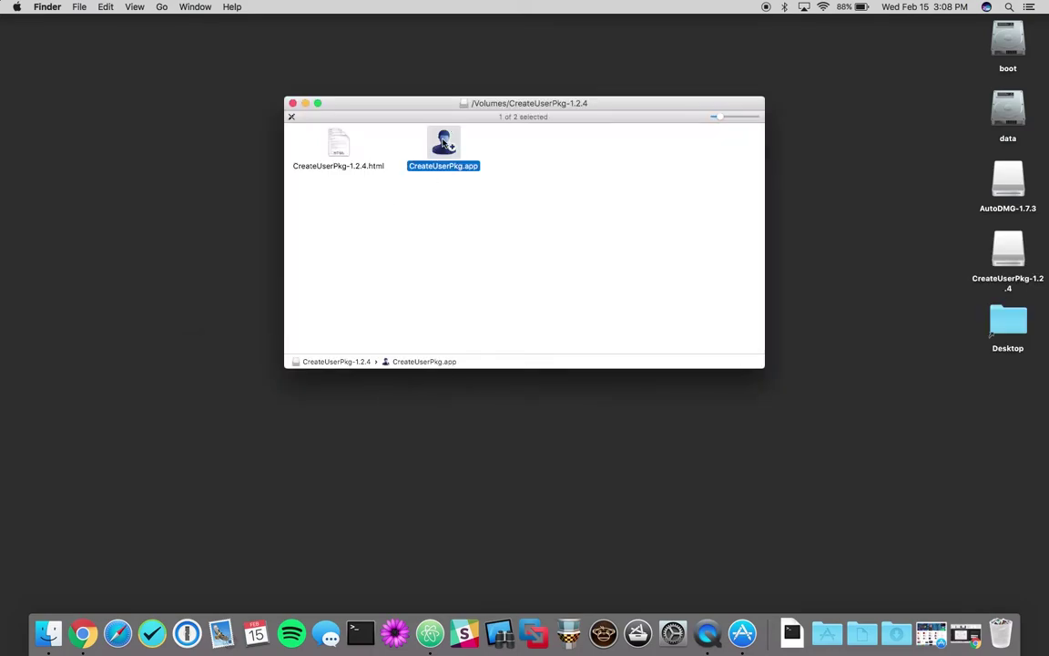
pyautogui.moveTo(443, 141); pyautogui.dragTo(832, 644)
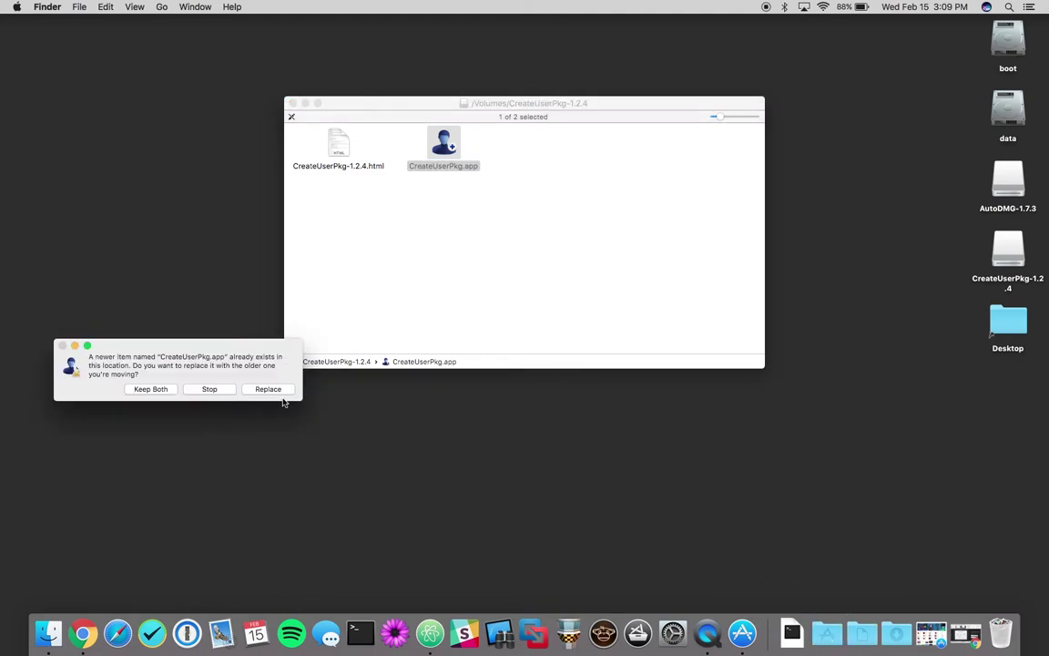
pyautogui.click(273, 390)
pyautogui.click(291, 103)
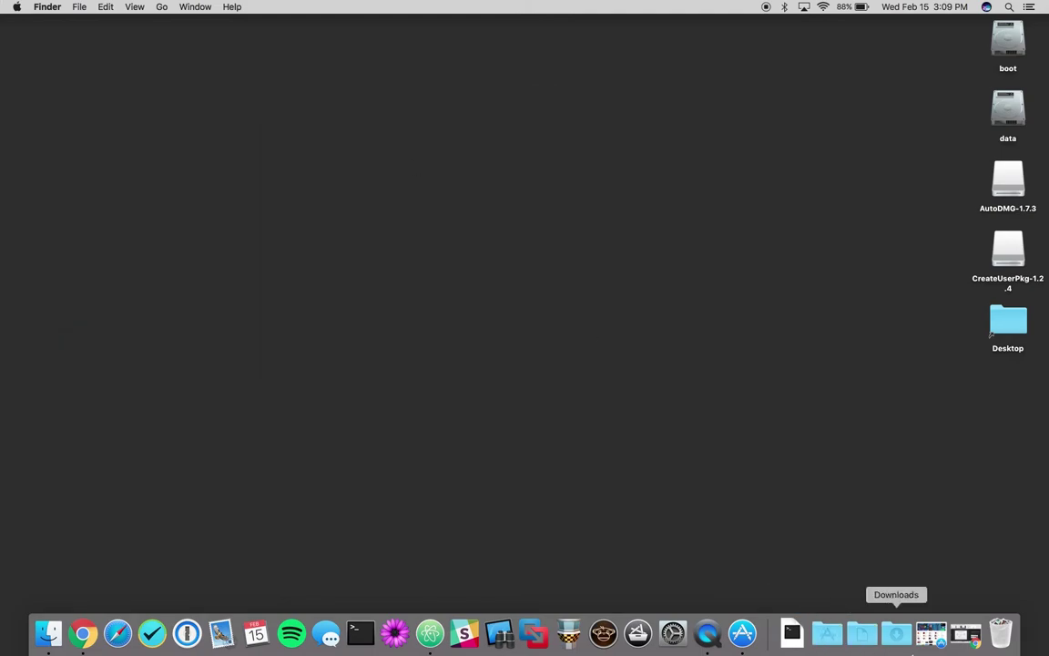
# Step: Move SkipAppleSetupAssistant-1.0.pkg to the desktop and eject both installer volumes
pyautogui.click(896, 633)
pyautogui.moveTo(898, 592); pyautogui.dragTo(889, 430)
pyautogui.moveTo(935, 259); pyautogui.dragTo(983, 193)
pyautogui.press('super+e')
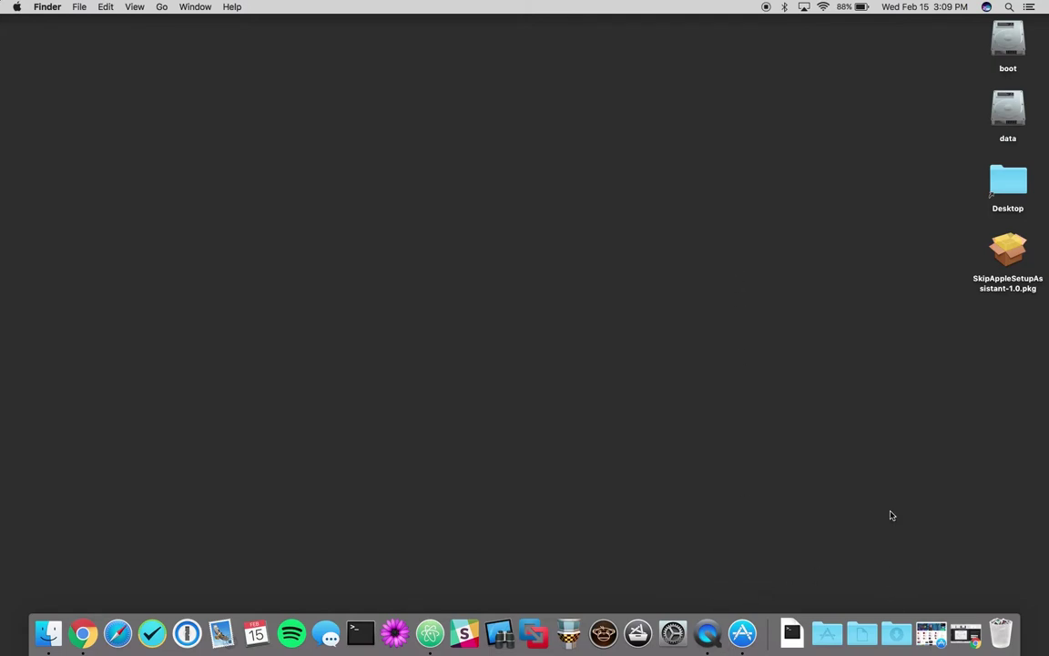
# Step: Launch AutoDMG via Spotlight, approve the security prompt, and bring up a Finder window
pyautogui.press('super+space')
pyautogui.write('autodmg')
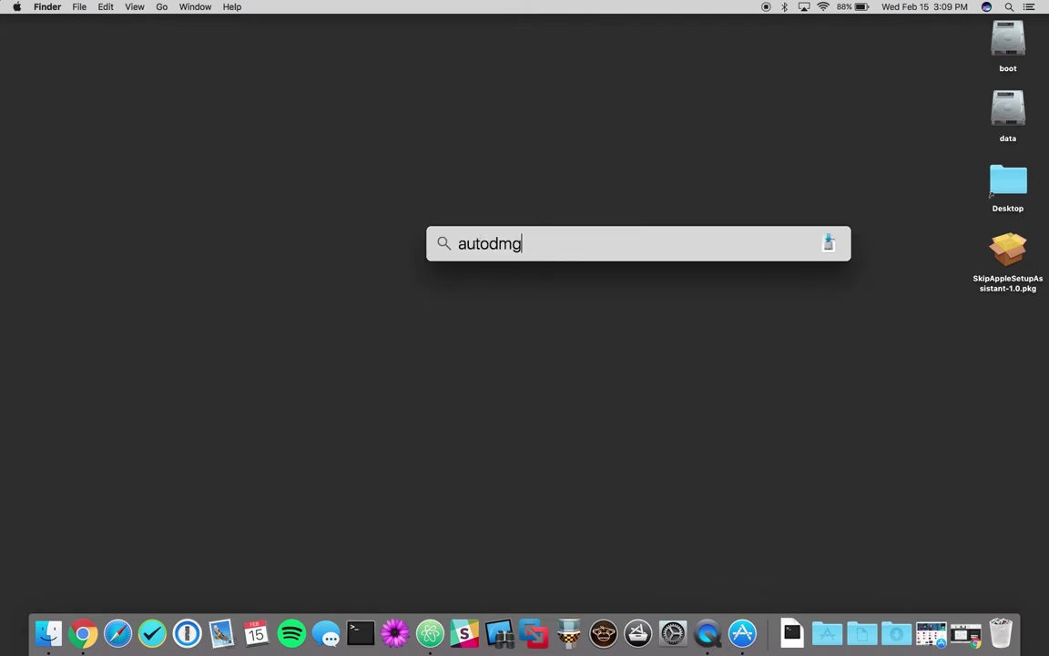
pyautogui.press('Return')
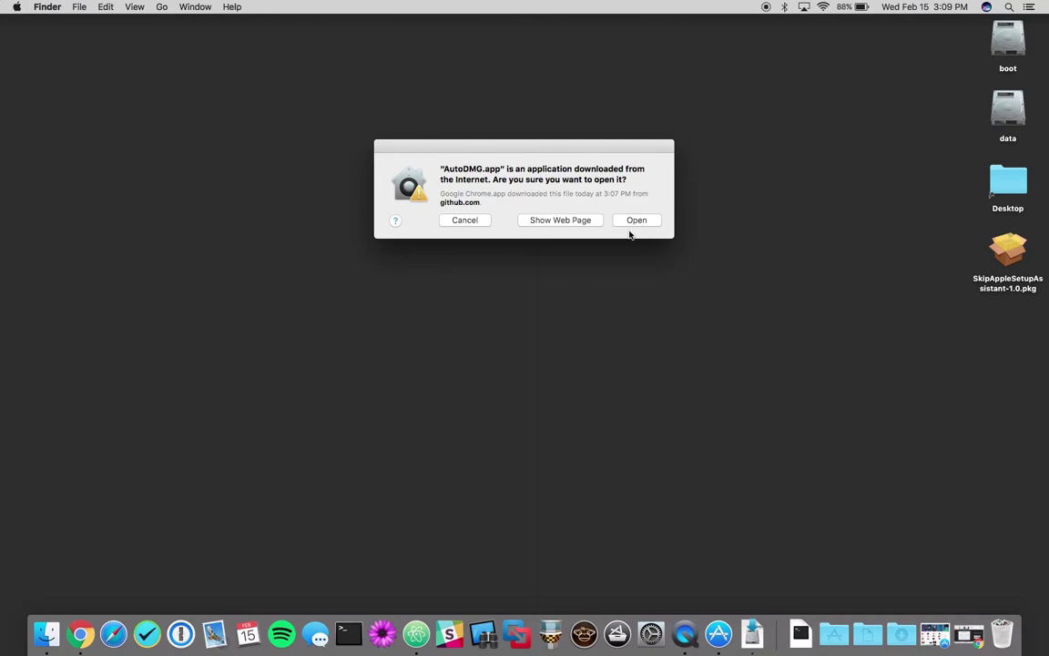
pyautogui.click(637, 223)
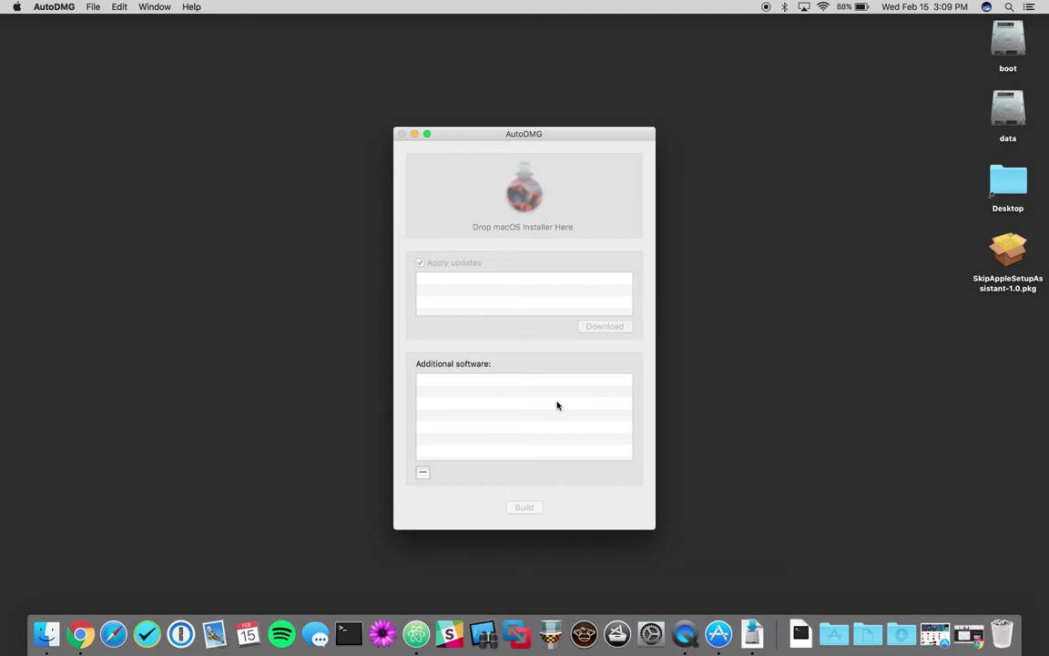
pyautogui.moveTo(491, 138); pyautogui.dragTo(264, 61)
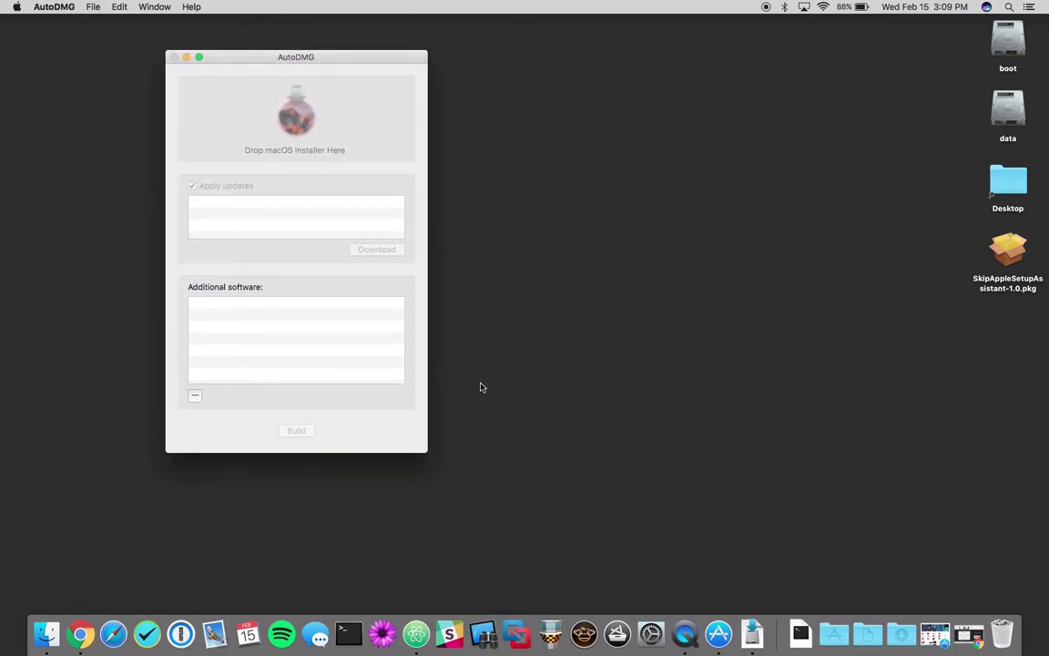
pyautogui.click(48, 635)
# Step: Show the Applications folder and select Install macOS Sierra.app
pyautogui.press('super+shift+a')
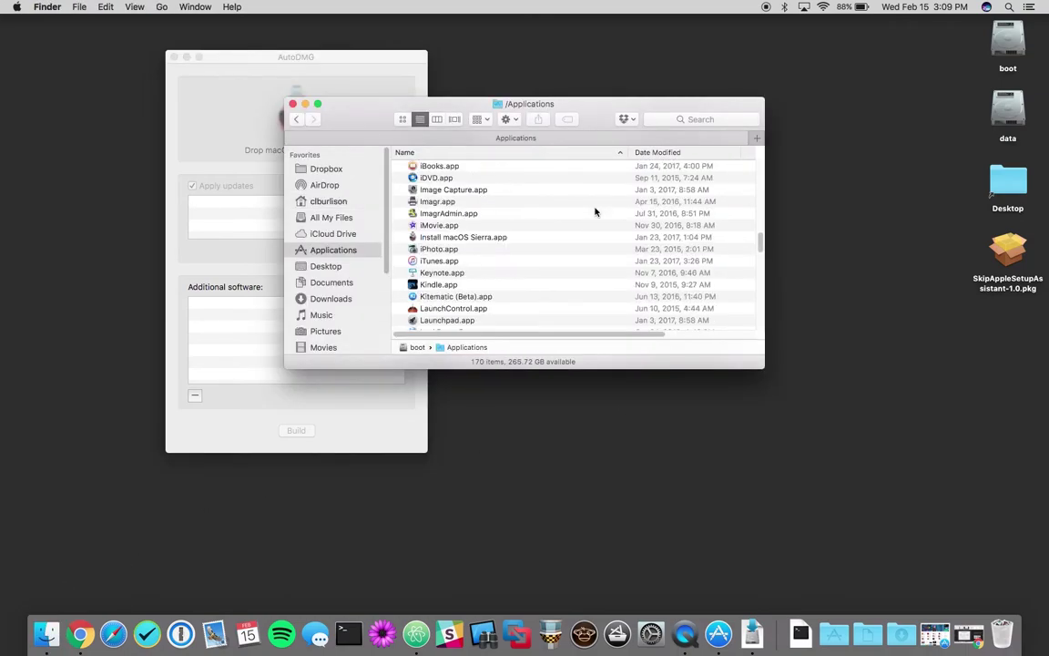
pyautogui.scroll(-1, 595, 211)
pyautogui.write('i')
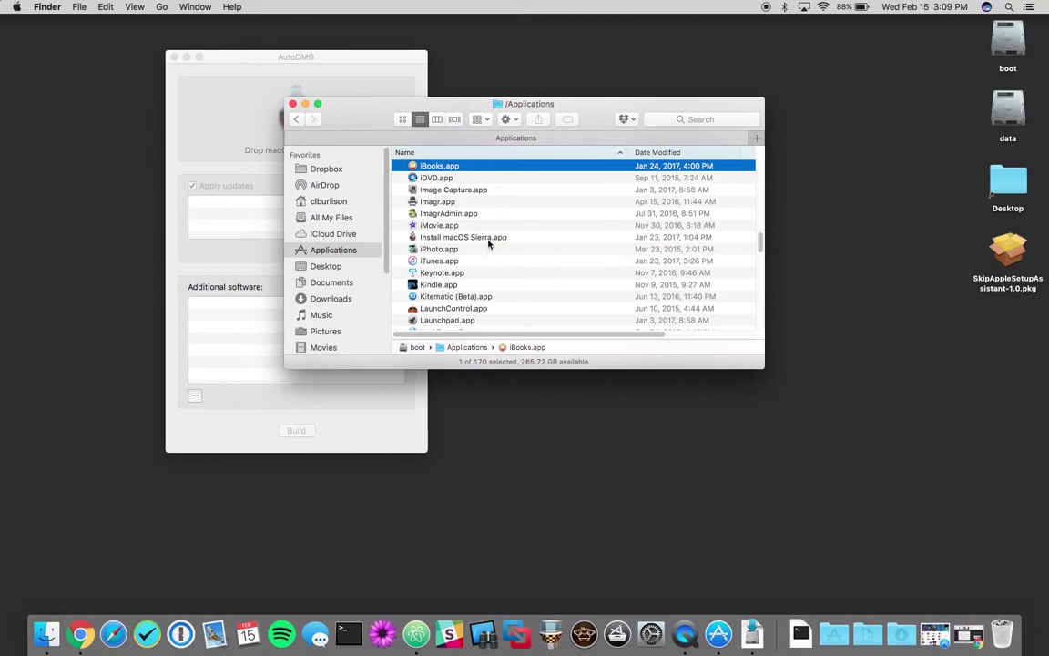
pyautogui.click(503, 241)
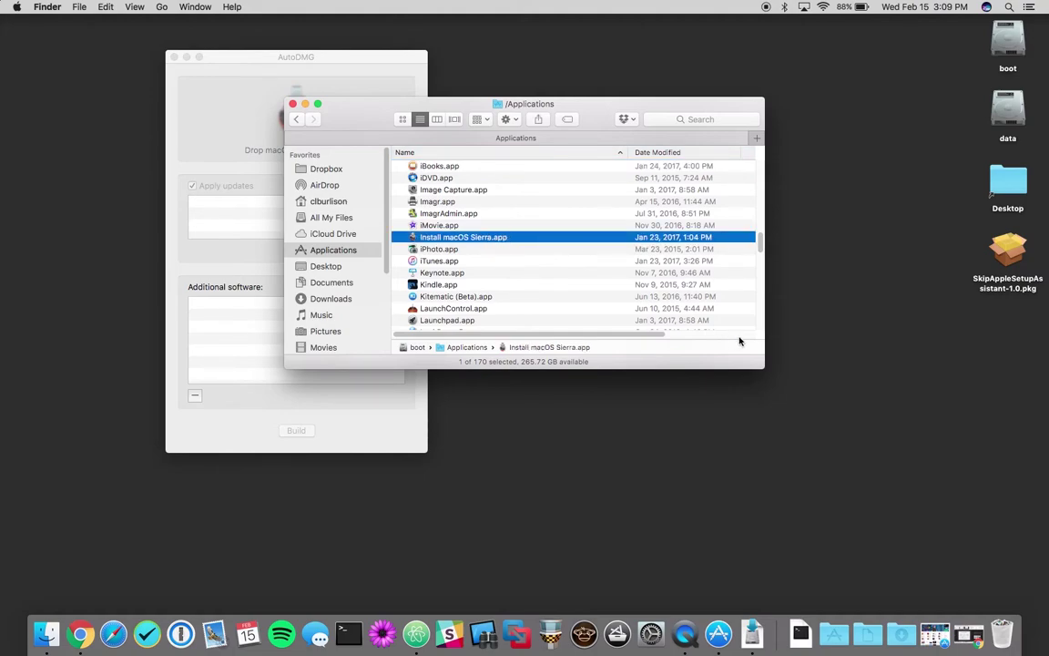
# Step: Start the macOS Sierra download from its App Store product page
pyautogui.click(719, 632)
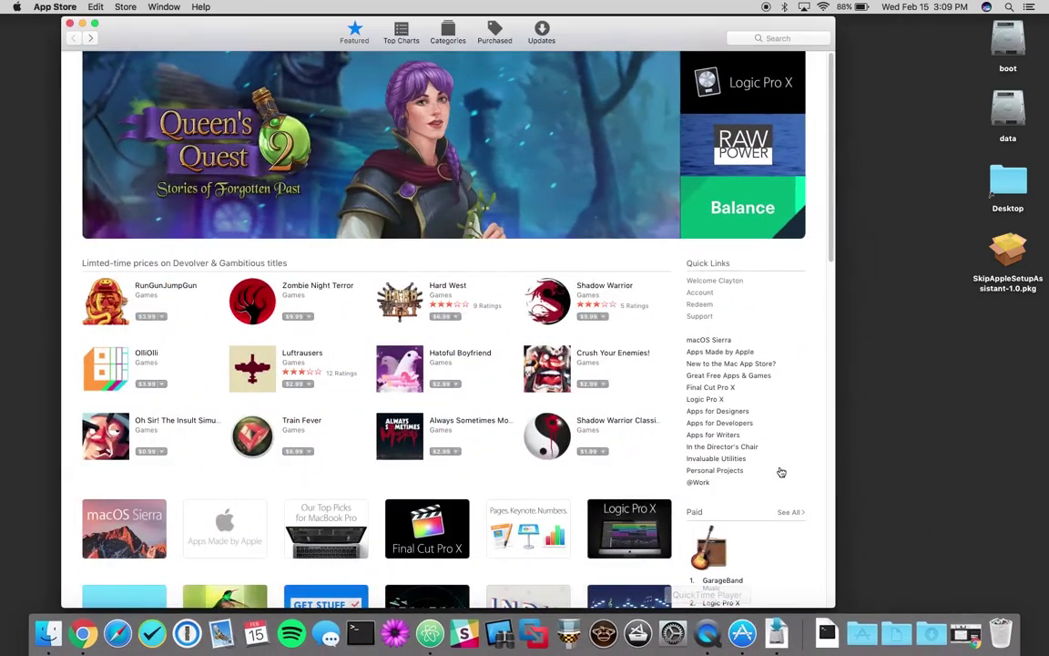
pyautogui.click(709, 339)
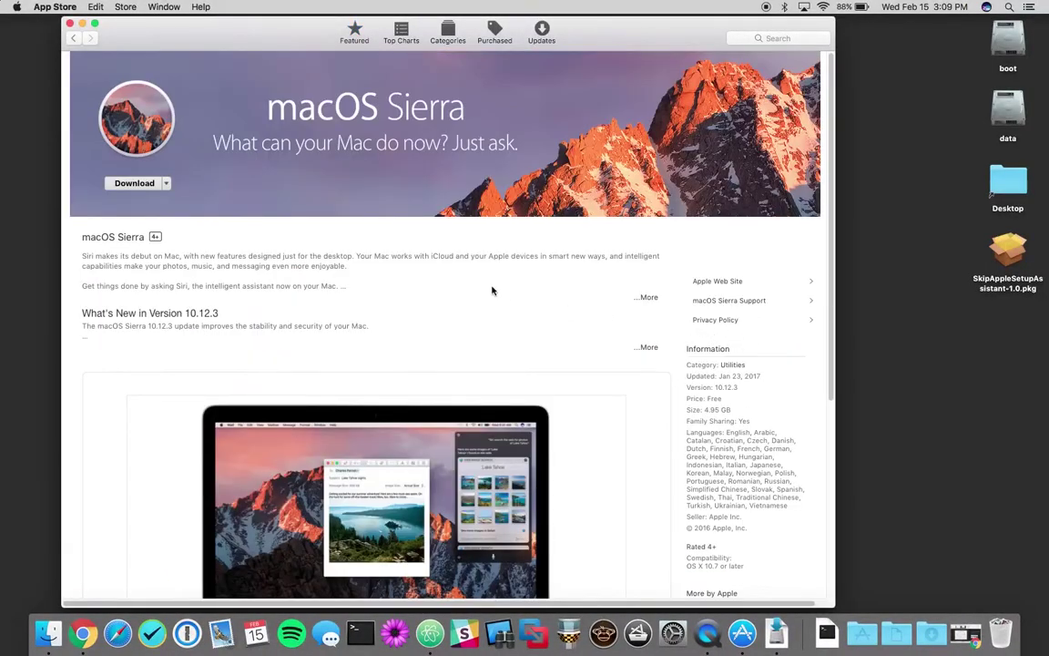
pyautogui.click(127, 185)
# Step: Load Install macOS Sierra.app (10.12.3 16D32) into AutoDMG and download the iTunes 12.5.5 update
pyautogui.click(69, 26)
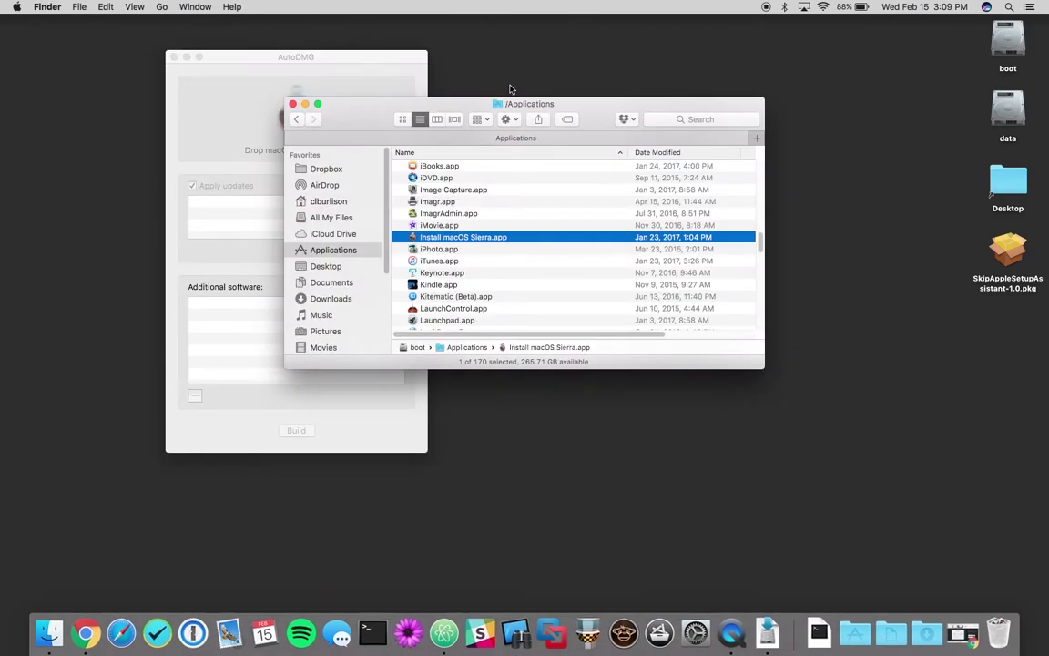
pyautogui.moveTo(524, 103); pyautogui.dragTo(668, 96)
pyautogui.moveTo(620, 236); pyautogui.dragTo(322, 122)
pyautogui.moveTo(349, 57); pyautogui.dragTo(308, 53)
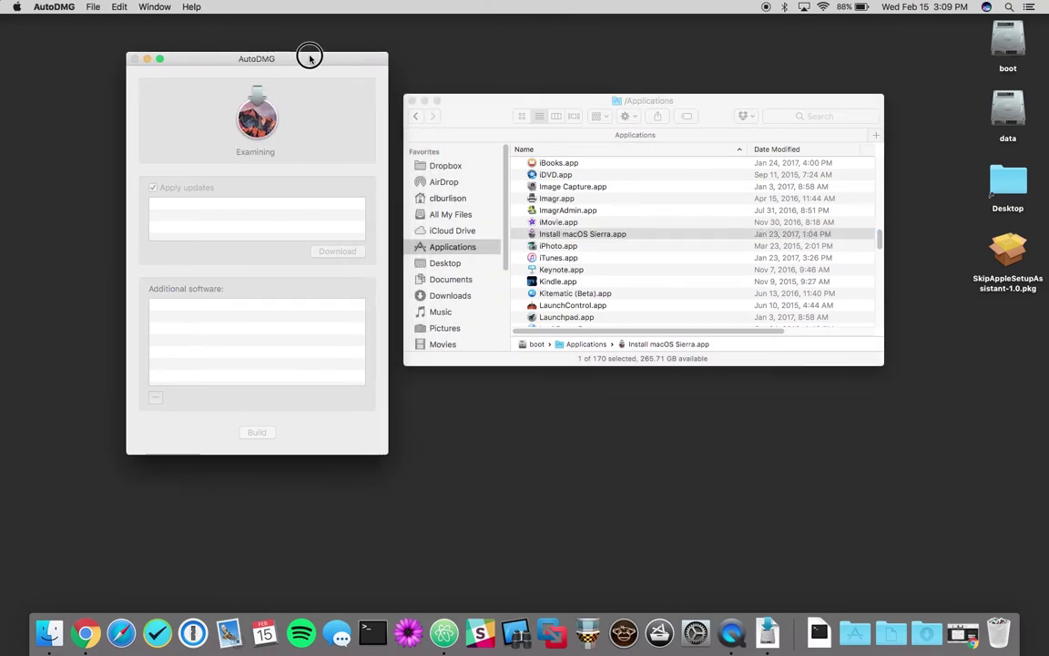
pyautogui.click(409, 101)
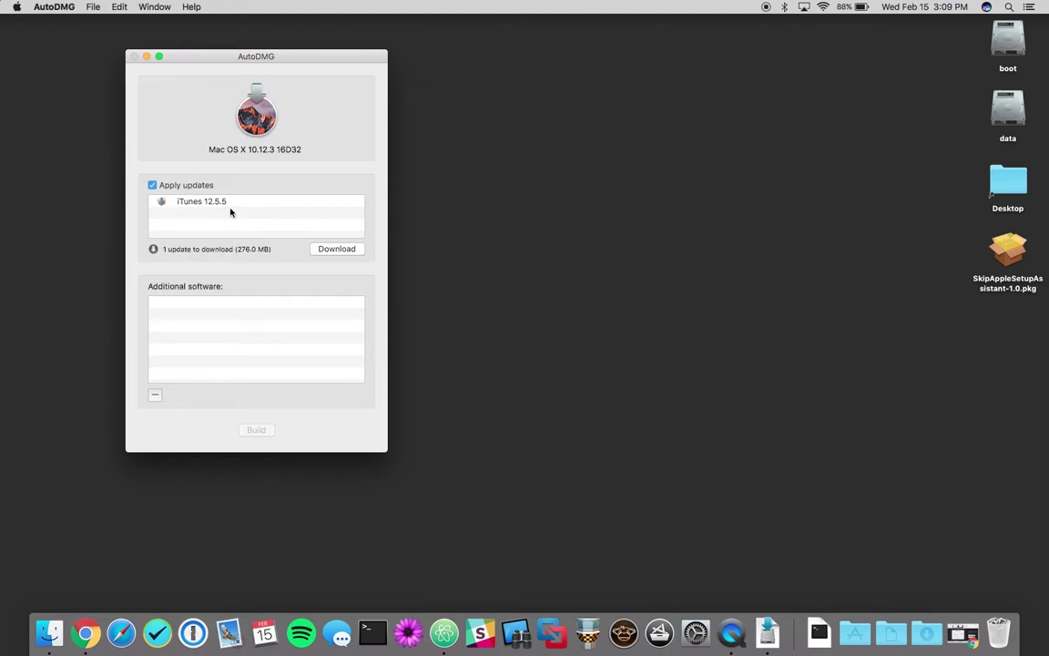
pyautogui.click(333, 249)
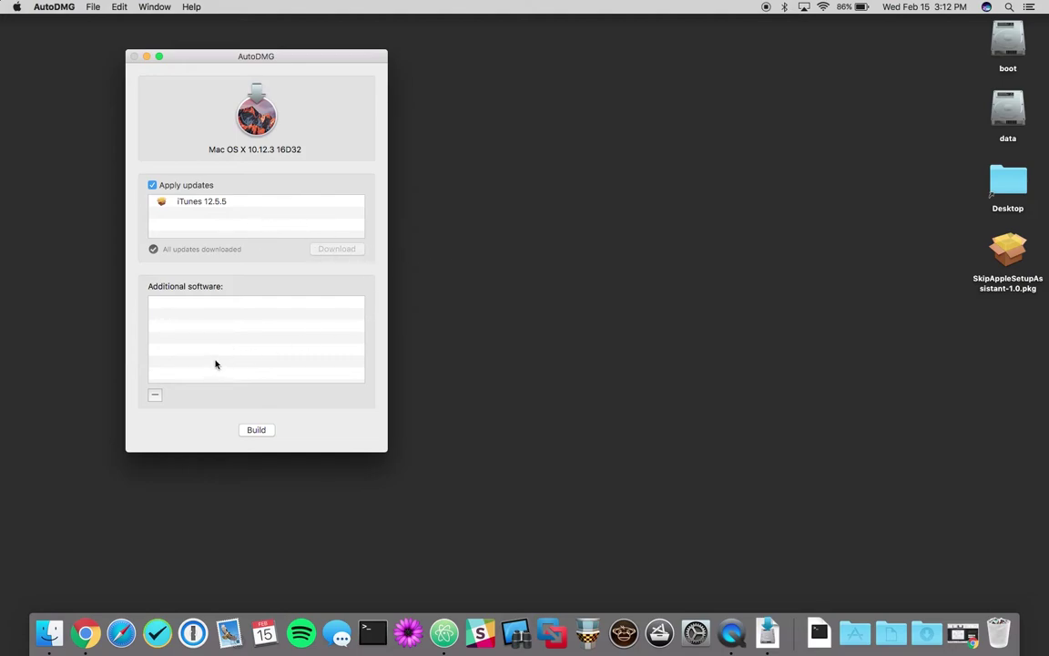
# Step: Add SkipAppleSetupAssistant-1.0.pkg to AutoDMG's additional software and launch CreateUserPkg from Applications
pyautogui.moveTo(1008, 250); pyautogui.dragTo(230, 339)
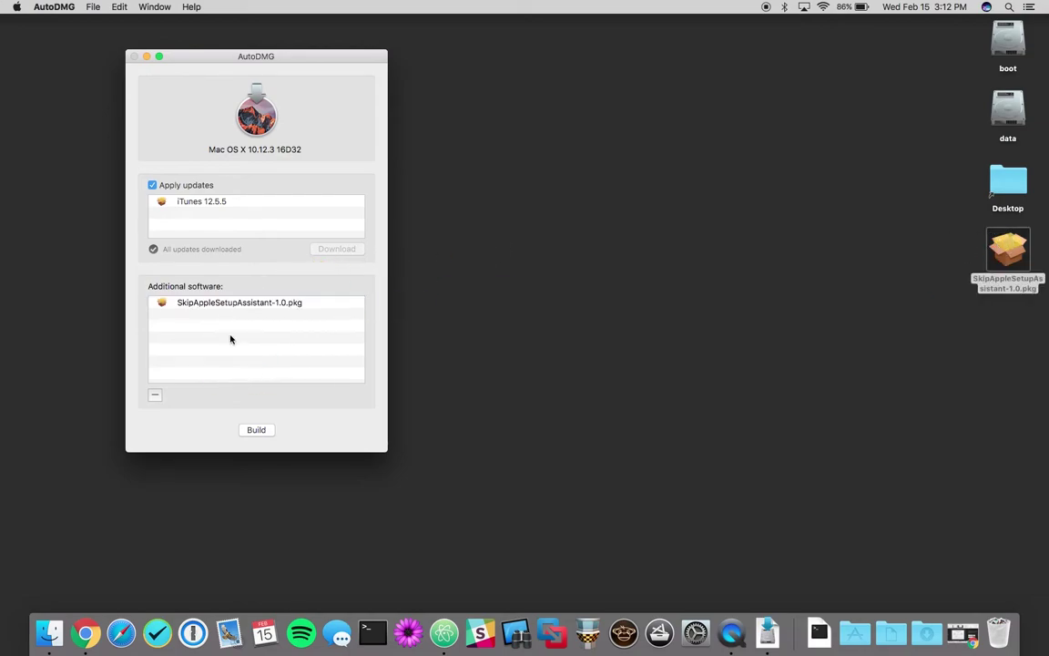
pyautogui.click(920, 637)
pyautogui.click(921, 637)
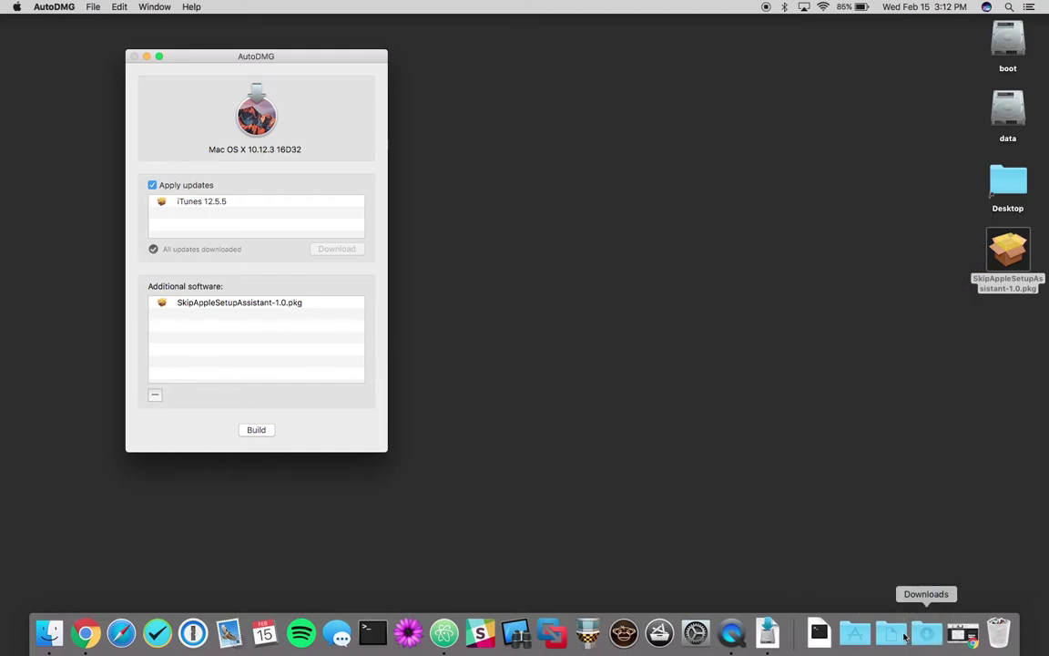
pyautogui.click(847, 635)
pyautogui.scroll(15, 901, 109)
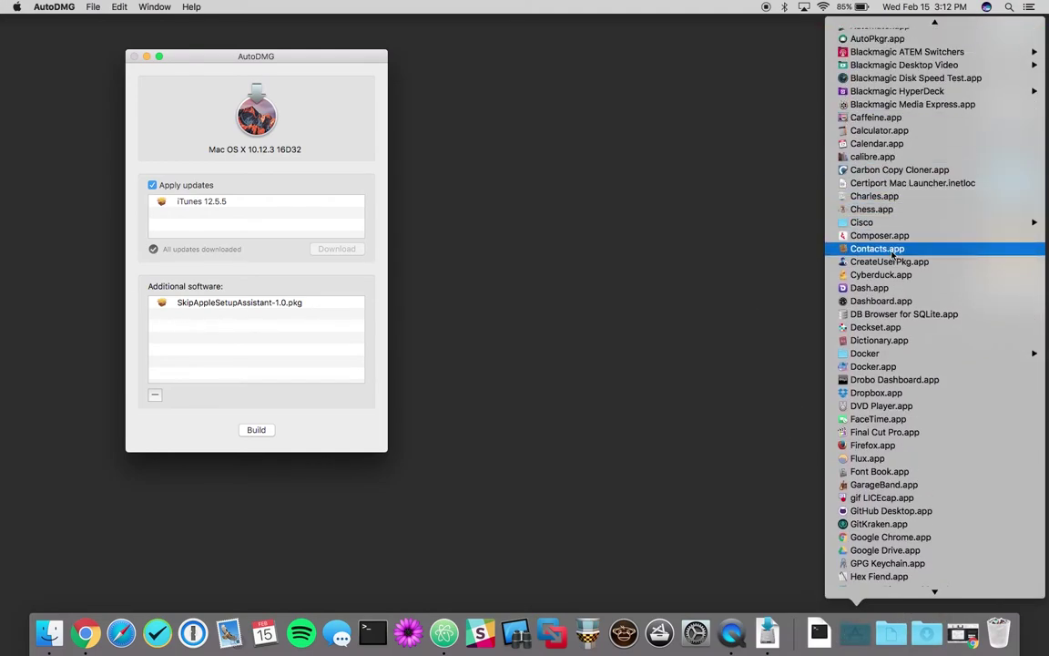
pyautogui.click(904, 261)
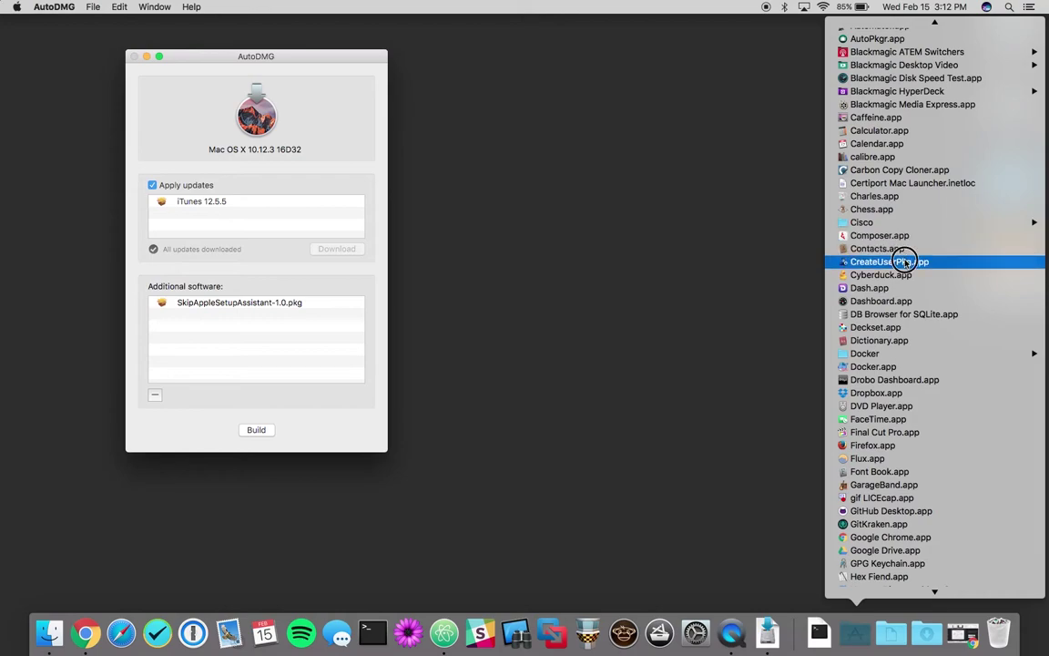
# Step: Define an Administrator account named admin with a password and User ID 600
pyautogui.click(636, 222)
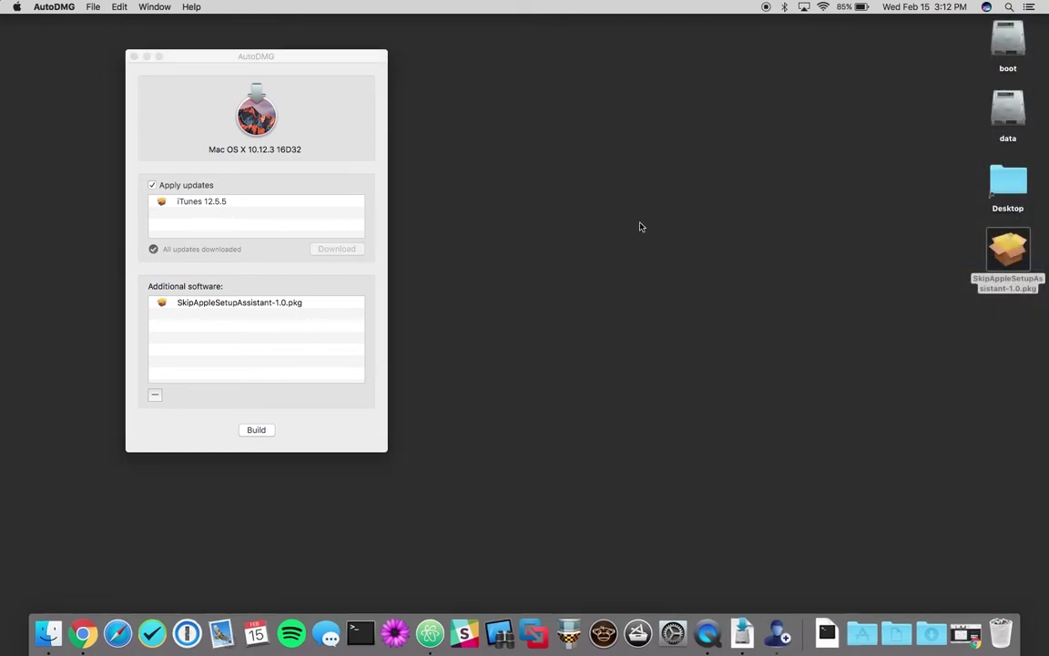
pyautogui.write('admin')
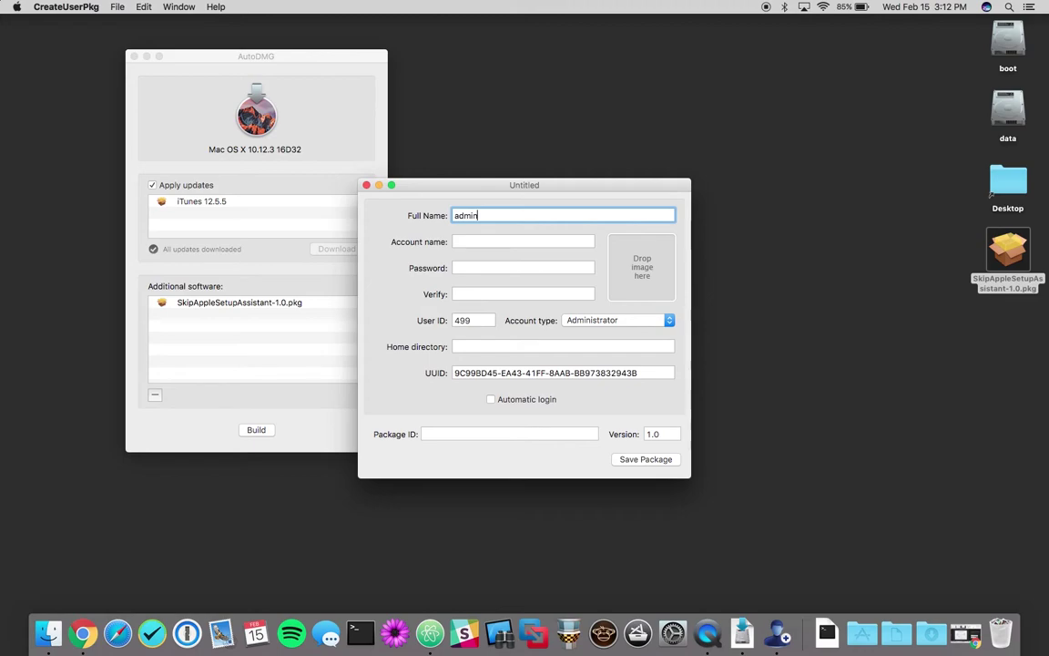
pyautogui.press('Tab')
pyautogui.press('Tab')
pyautogui.write('adm')
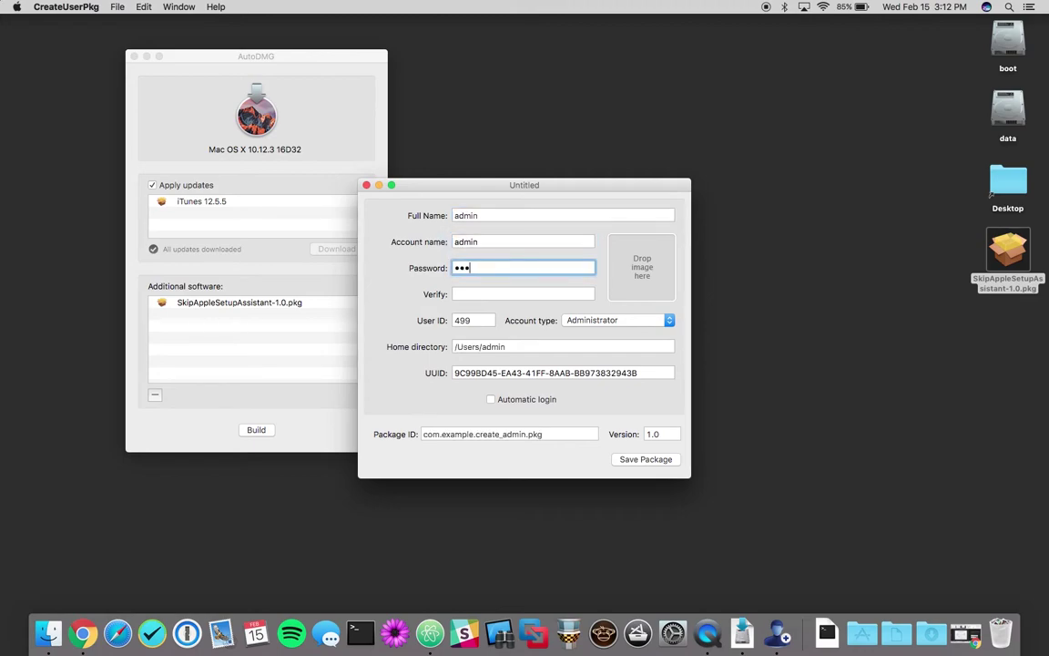
pyautogui.write('in')
pyautogui.press('Tab')
pyautogui.write('admin')
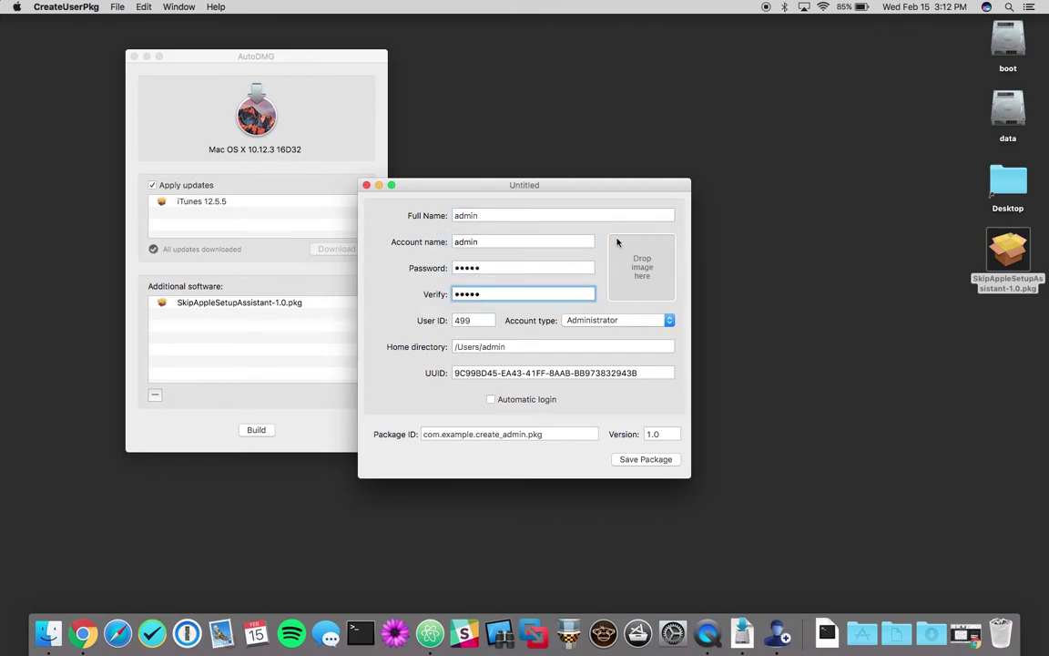
pyautogui.press('Tab')
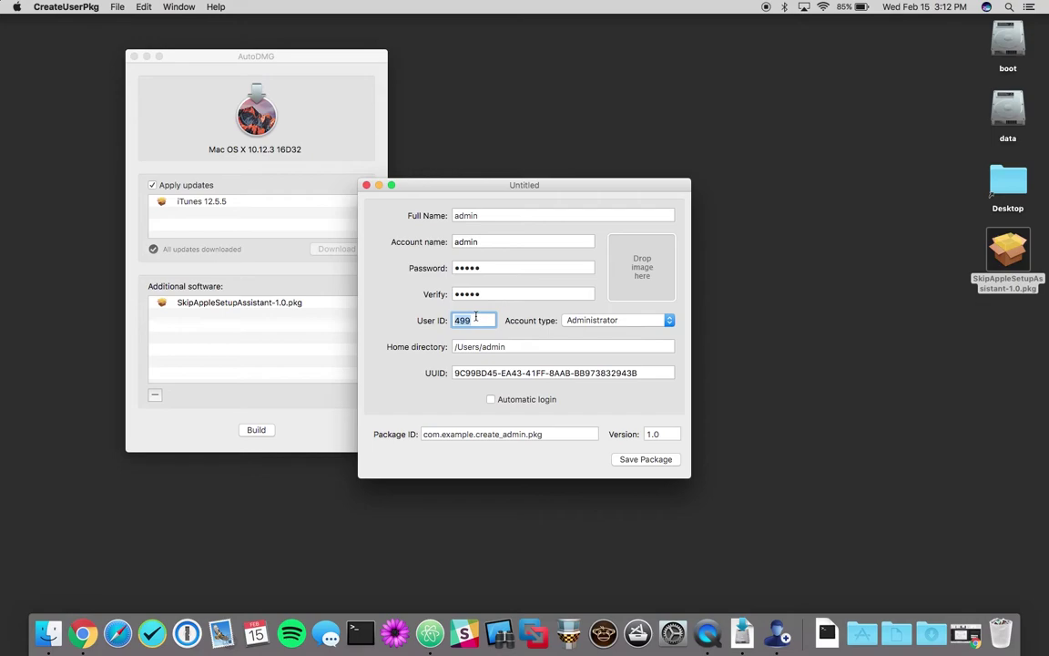
pyautogui.write('501')
pyautogui.press('super+a')
pyautogui.write('600')
pyautogui.click(601, 320)
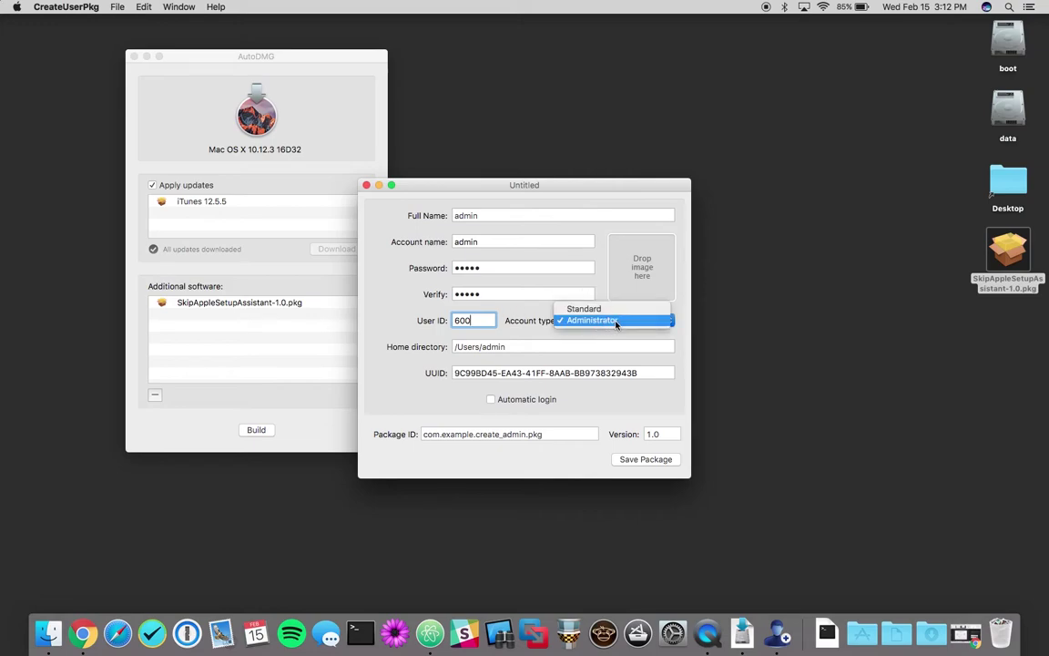
pyautogui.click(606, 323)
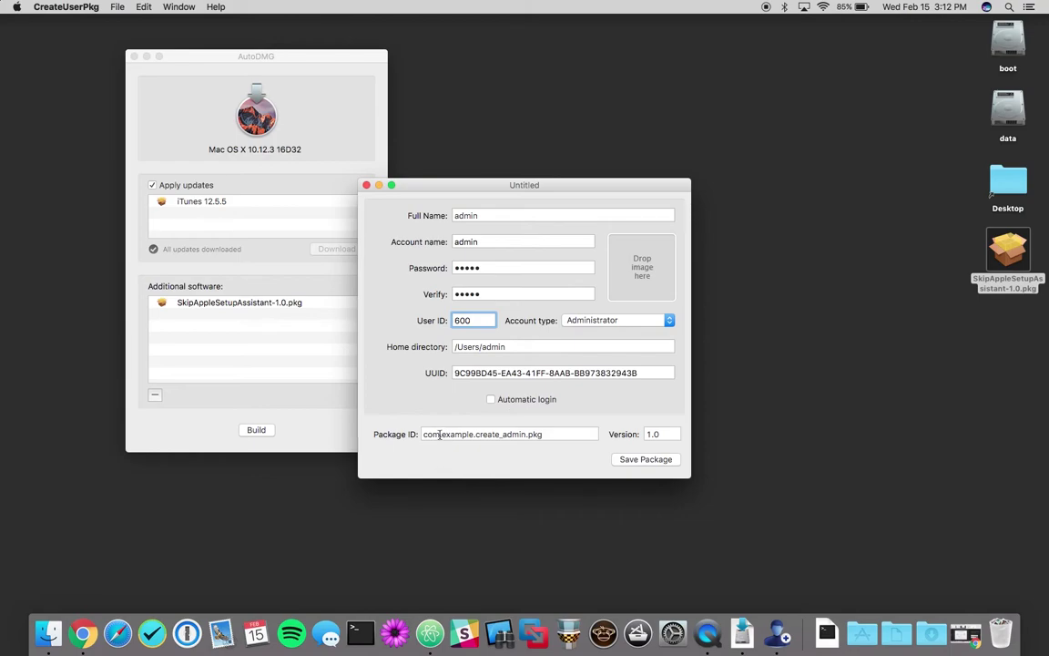
# Step: Save the account as create_admin-1.0.pkg on the Desktop
pyautogui.click(646, 459)
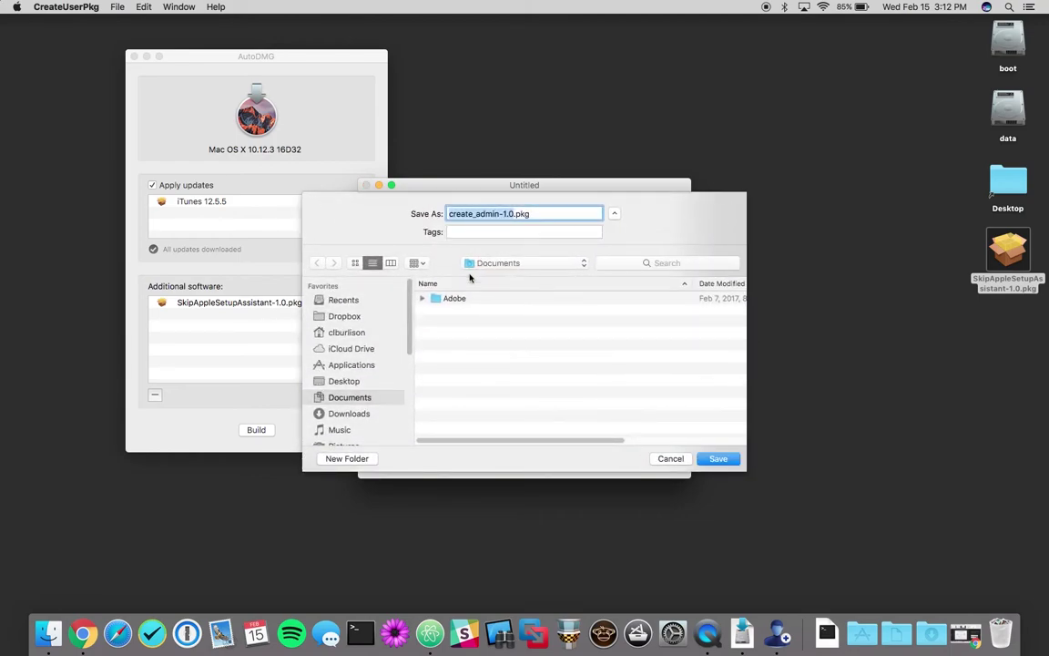
pyautogui.press('super+shift+d')
pyautogui.click(719, 458)
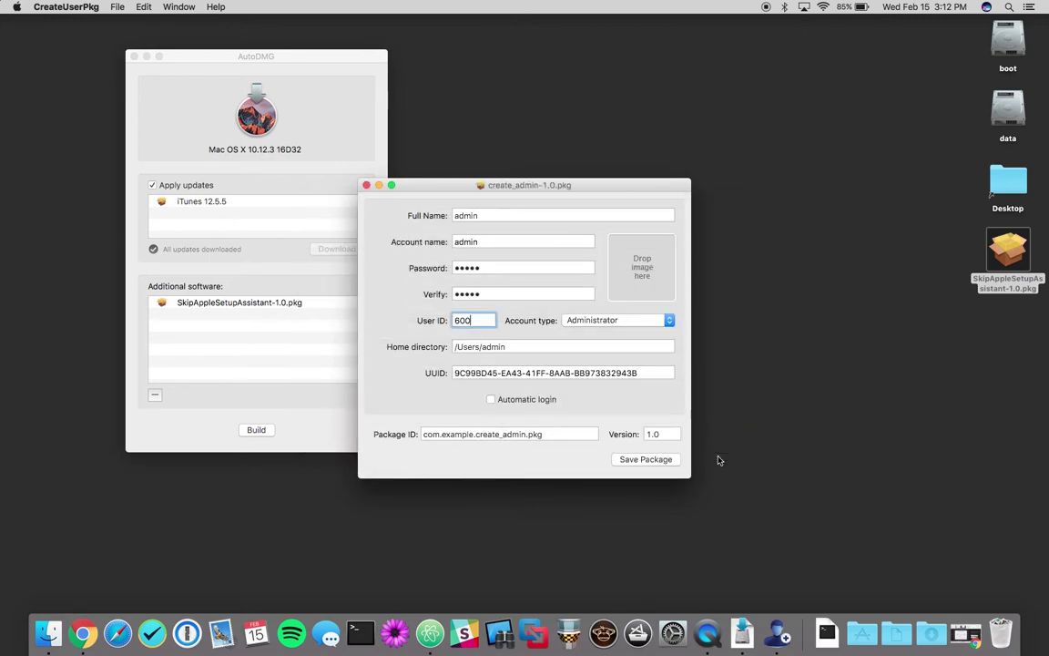
# Step: Quit CreateUserPkg and add create_admin-1.0.pkg to AutoDMG's additional software
pyautogui.click(62, 6)
pyautogui.click(68, 102)
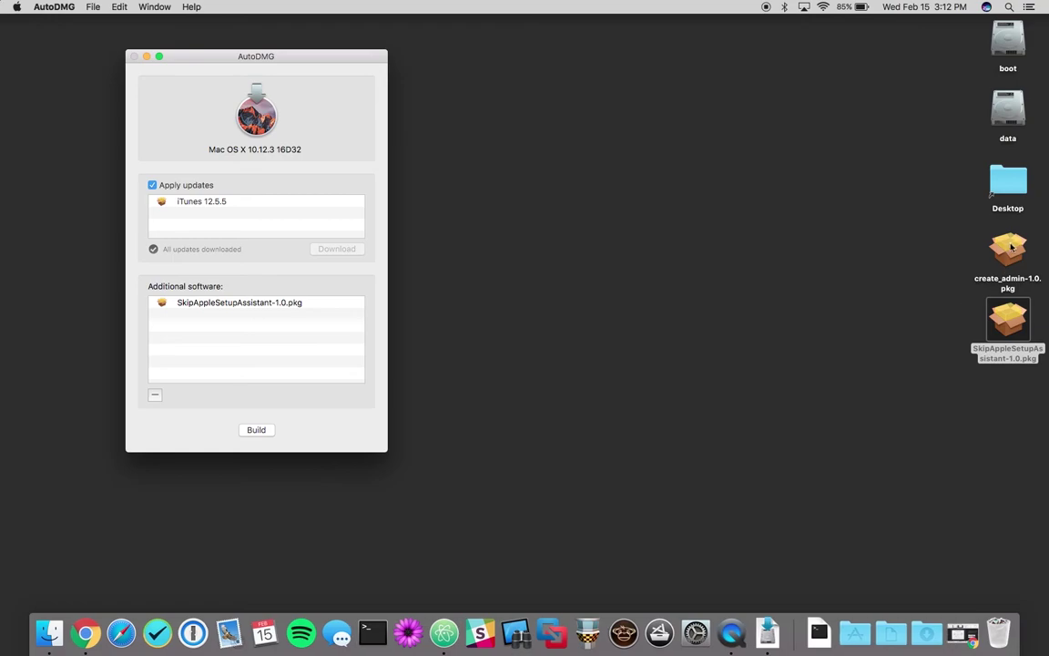
pyautogui.moveTo(1011, 246); pyautogui.dragTo(217, 330)
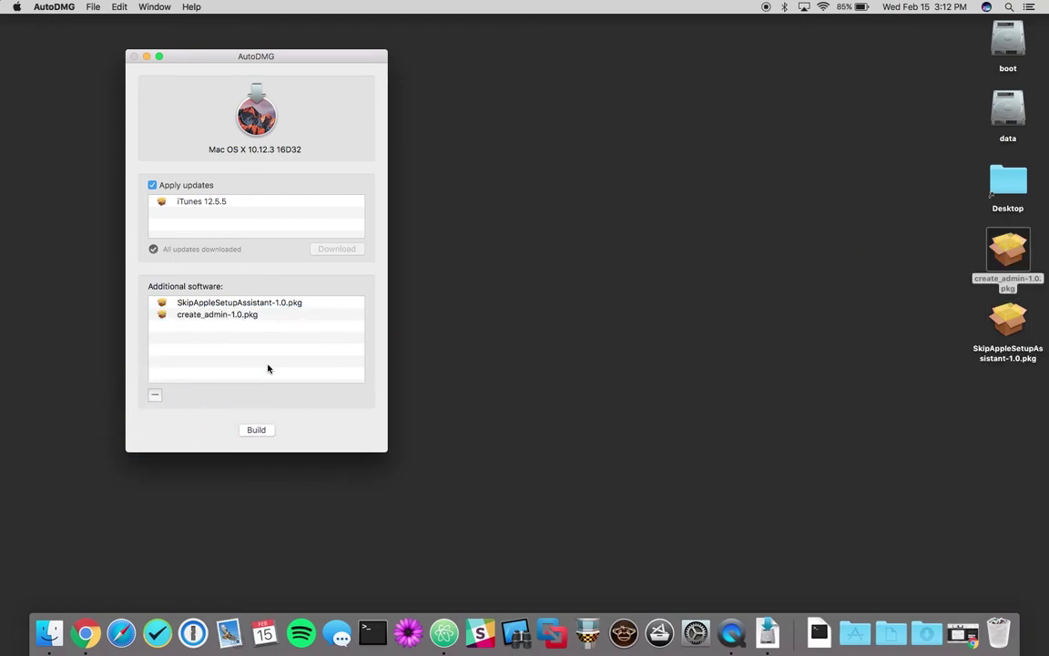
# Step: Build the image to the Desktop, authorizing with the account password, and view the build log
pyautogui.click(260, 429)
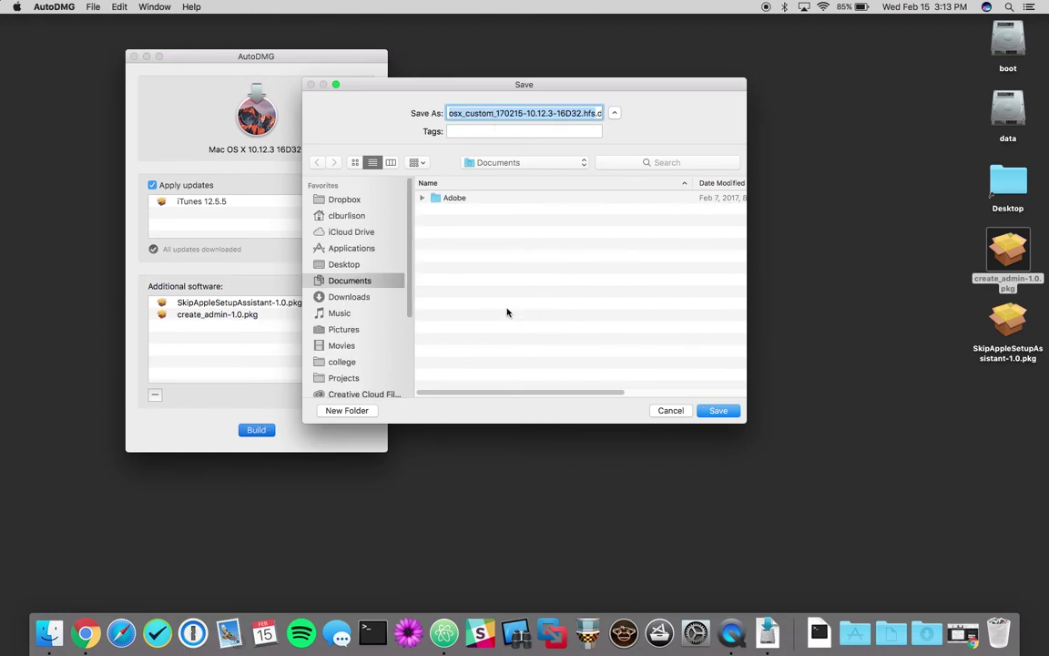
pyautogui.press('super+shift+d')
pyautogui.click(717, 411)
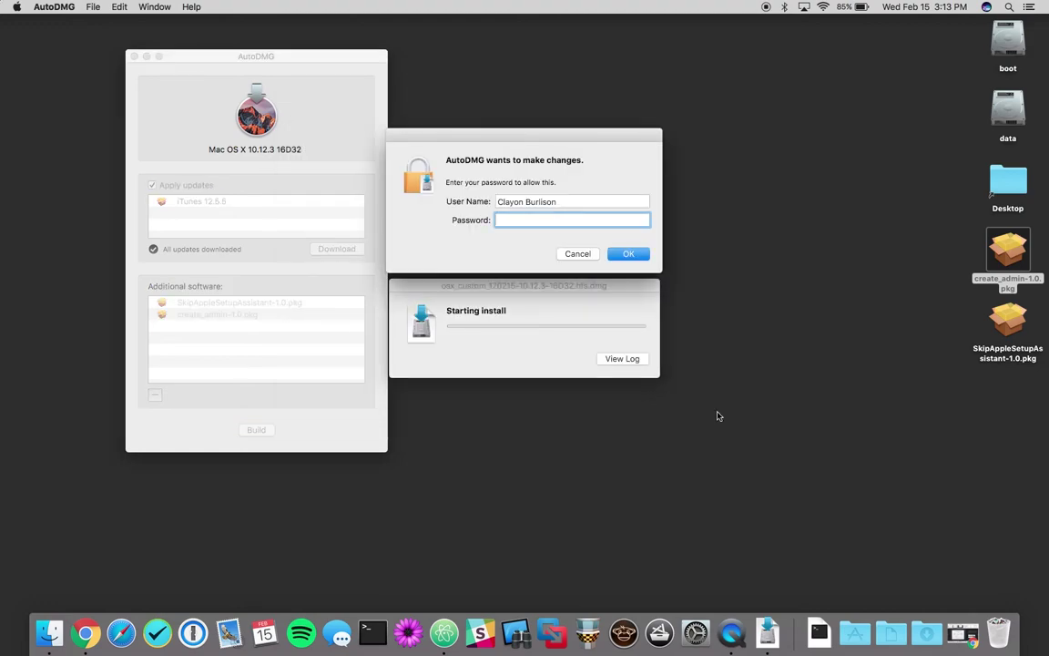
pyautogui.write('********')
pyautogui.press('Return')
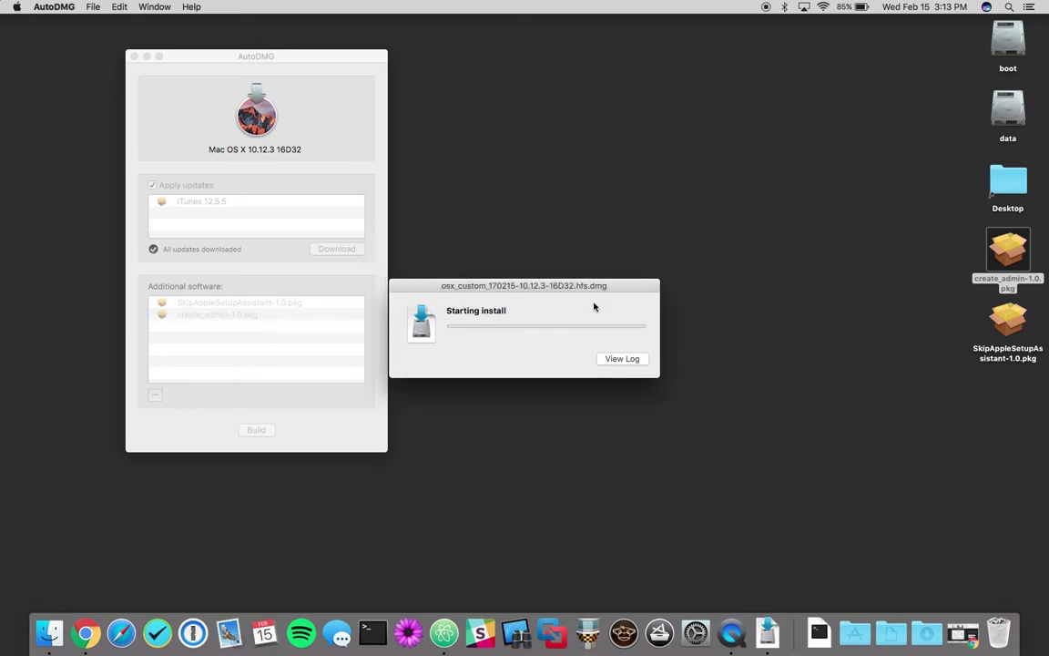
pyautogui.click(622, 359)
pyautogui.moveTo(555, 165); pyautogui.dragTo(545, 335)
pyautogui.moveTo(542, 286); pyautogui.dragTo(590, 63)
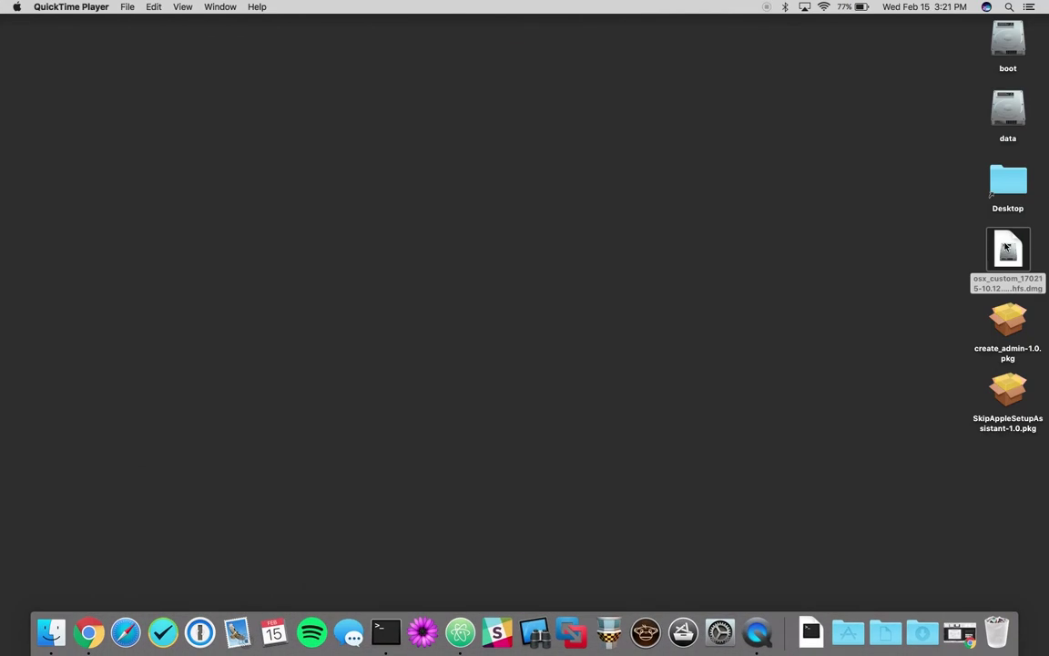
pyautogui.moveTo(1006, 248)
pyautogui.mouseDown()
pyautogui.moveTo(733, 168)
pyautogui.moveTo(1015, 264)
pyautogui.moveTo(1009, 257)
pyautogui.mouseUp()
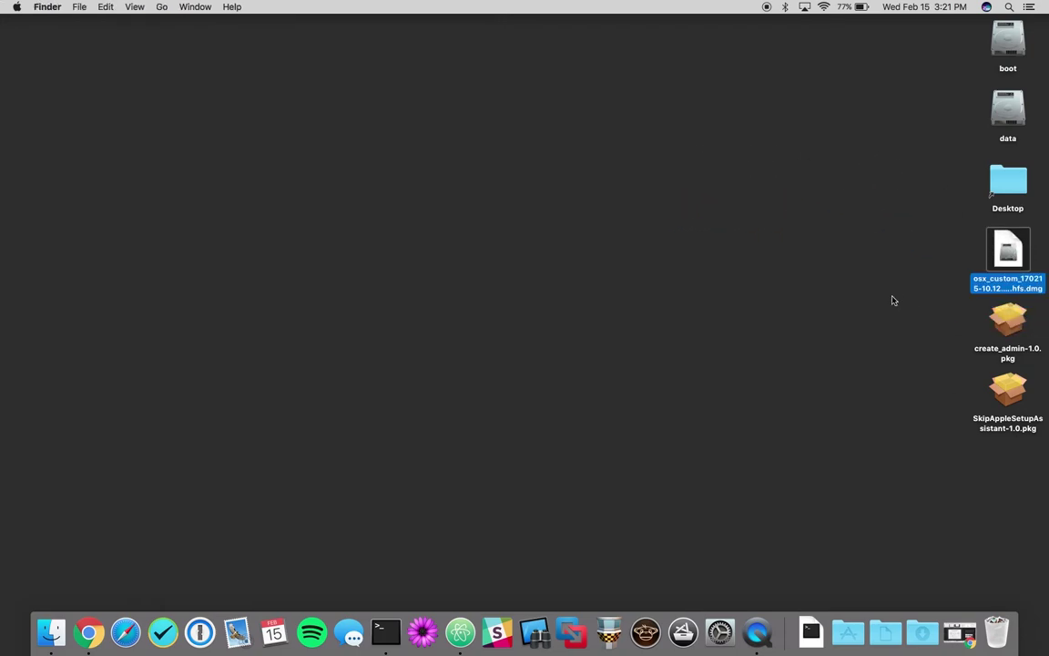
# Step: Relaunch AutoDMG via Spotlight and check that the additional software list is empty
pyautogui.press('super+space')
pyautogui.write('auto')
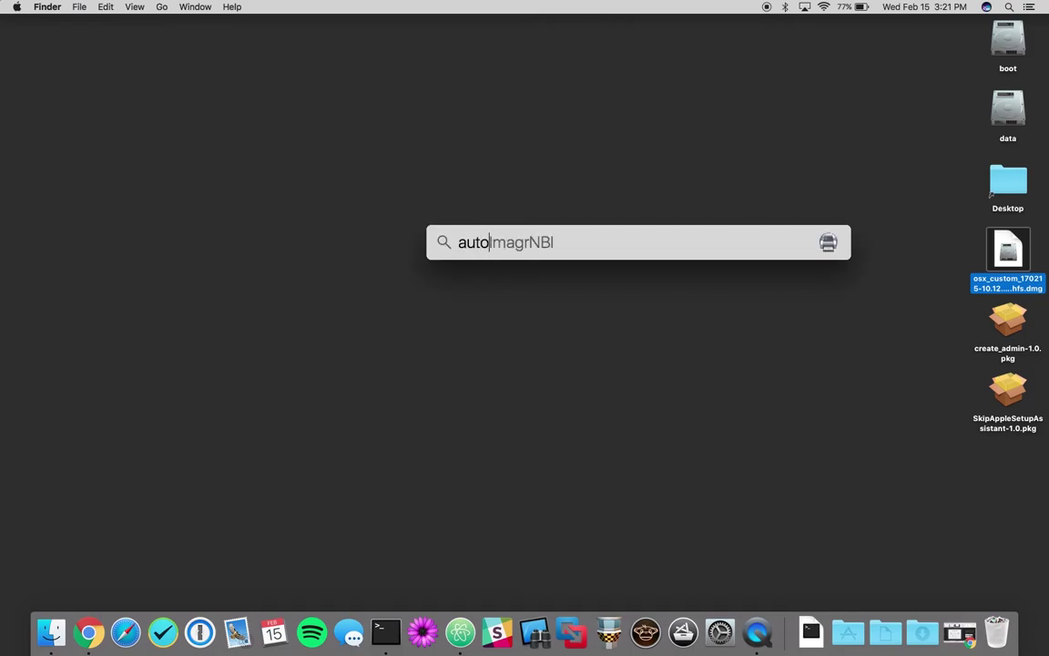
pyautogui.write('dmg')
pyautogui.press('Return')
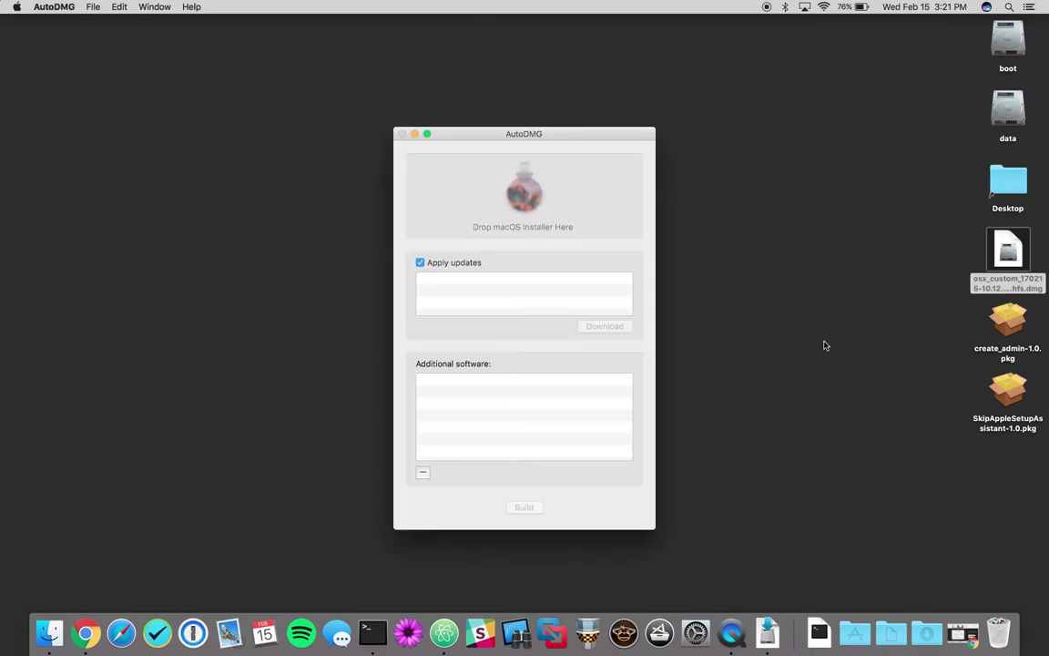
pyautogui.click(504, 413)
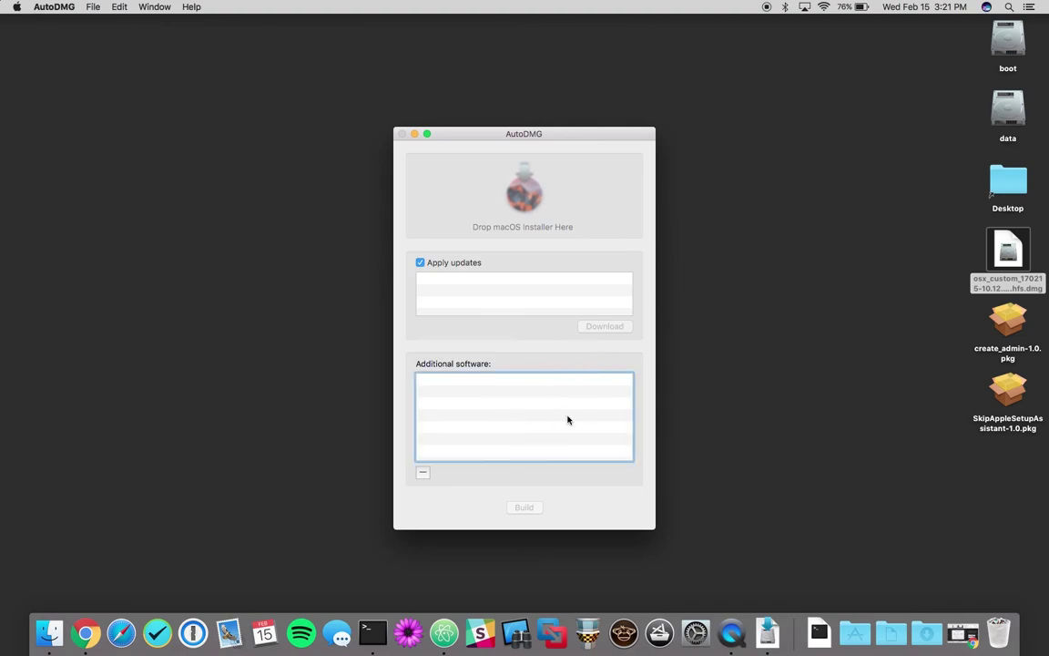